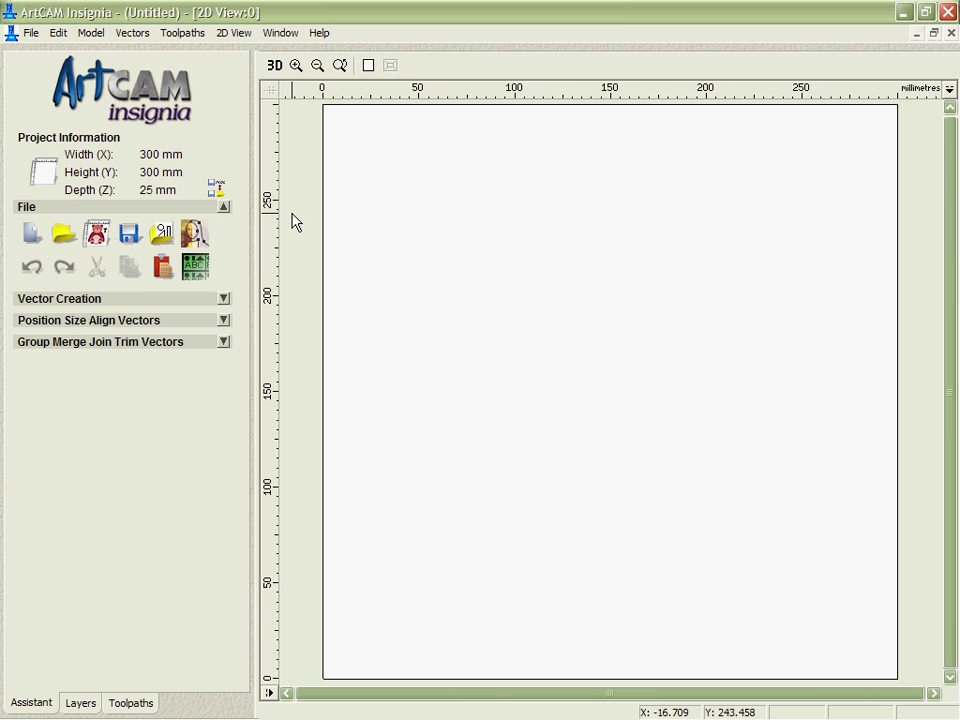
Load sonoco2.gif into ArtTrace at its own 189 × 208 mm image size.
{"action": "left_click", "coordinate": [195, 232]}
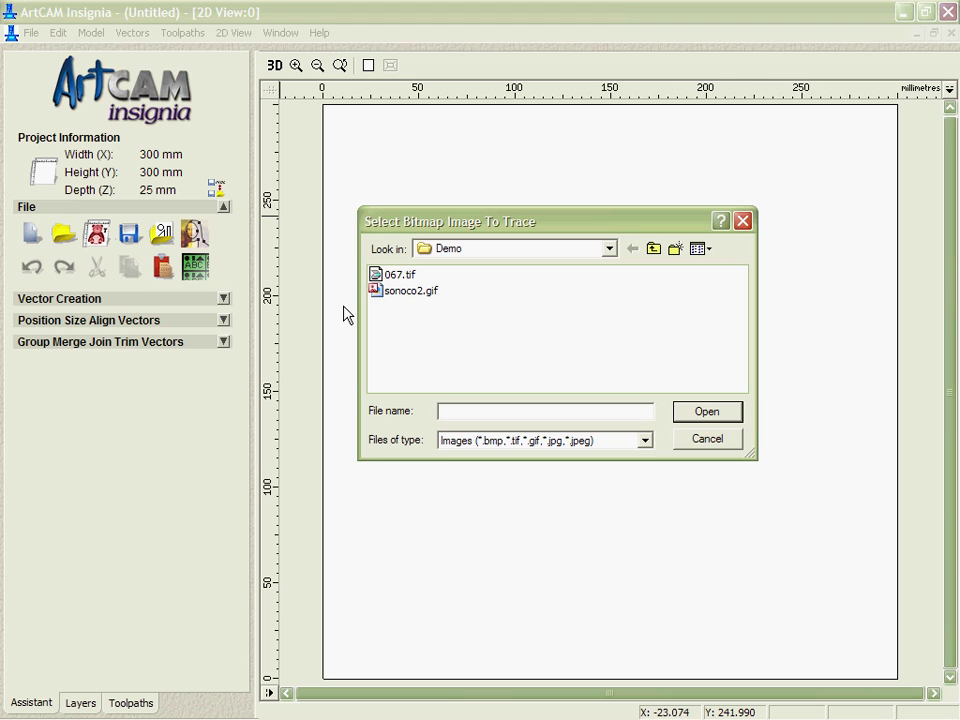
{"action": "left_click", "coordinate": [408, 297]}
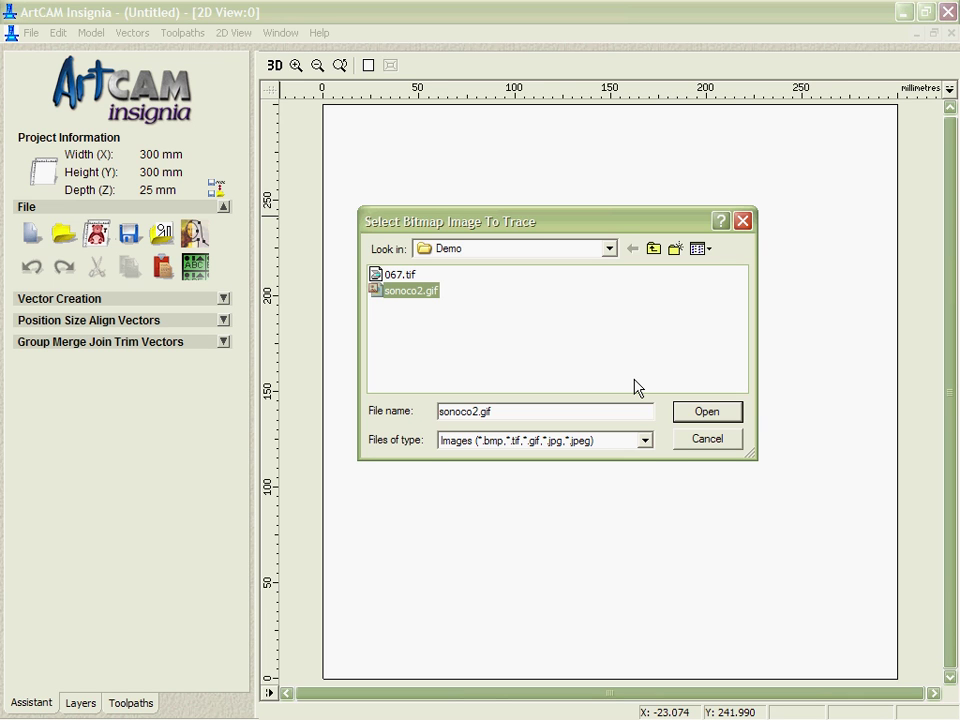
{"action": "left_click", "coordinate": [702, 414]}
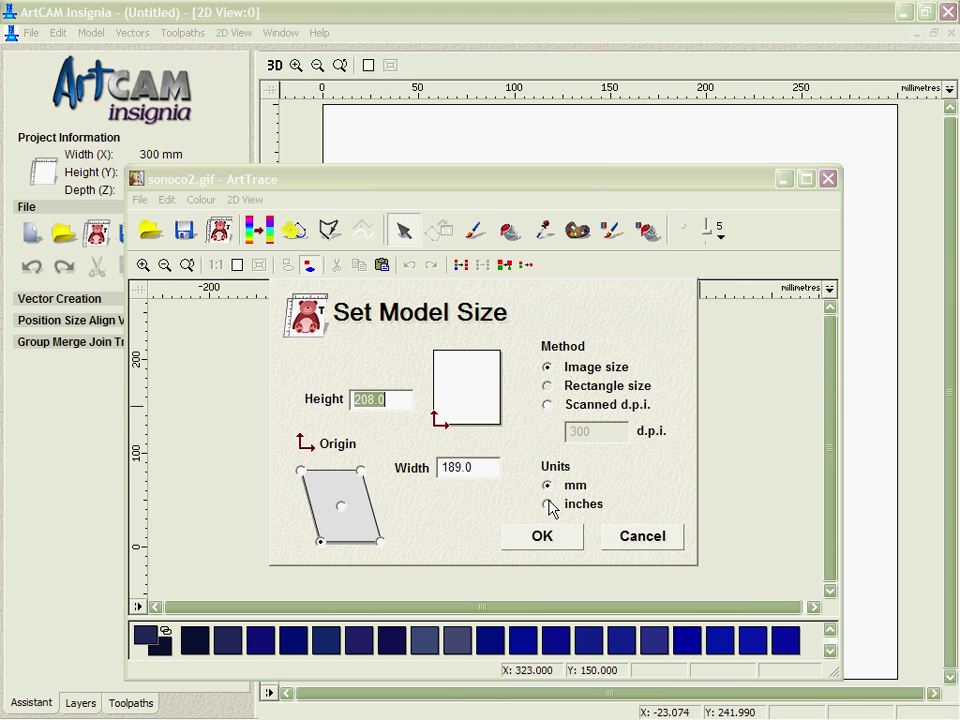
{"action": "left_click", "coordinate": [542, 540]}
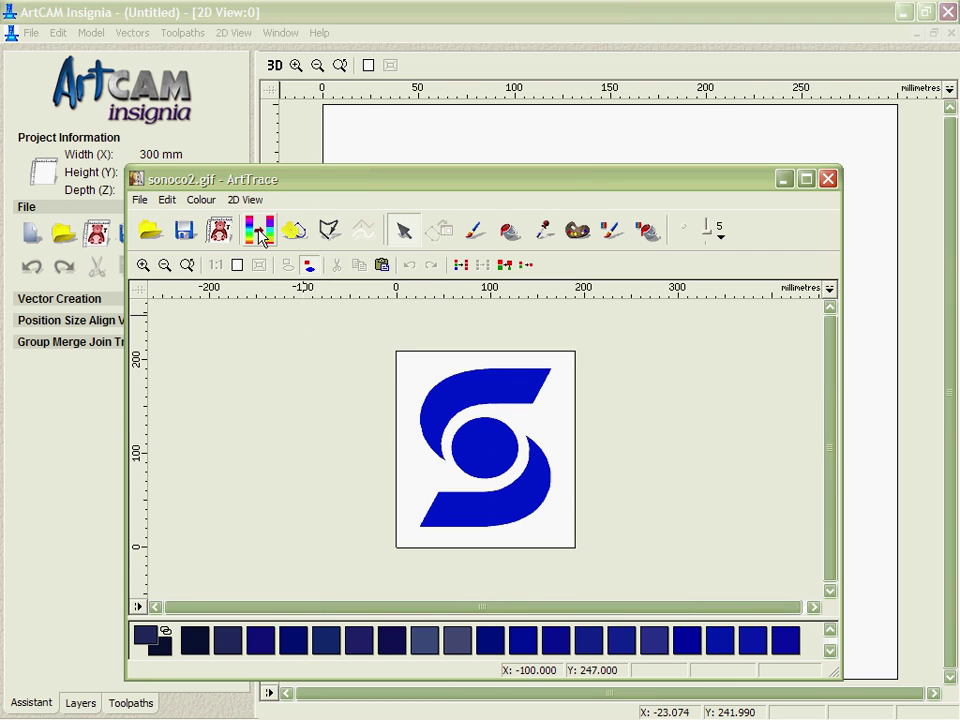
Reduce the logo bitmap to 2 colours.
{"action": "left_click", "coordinate": [307, 266]}
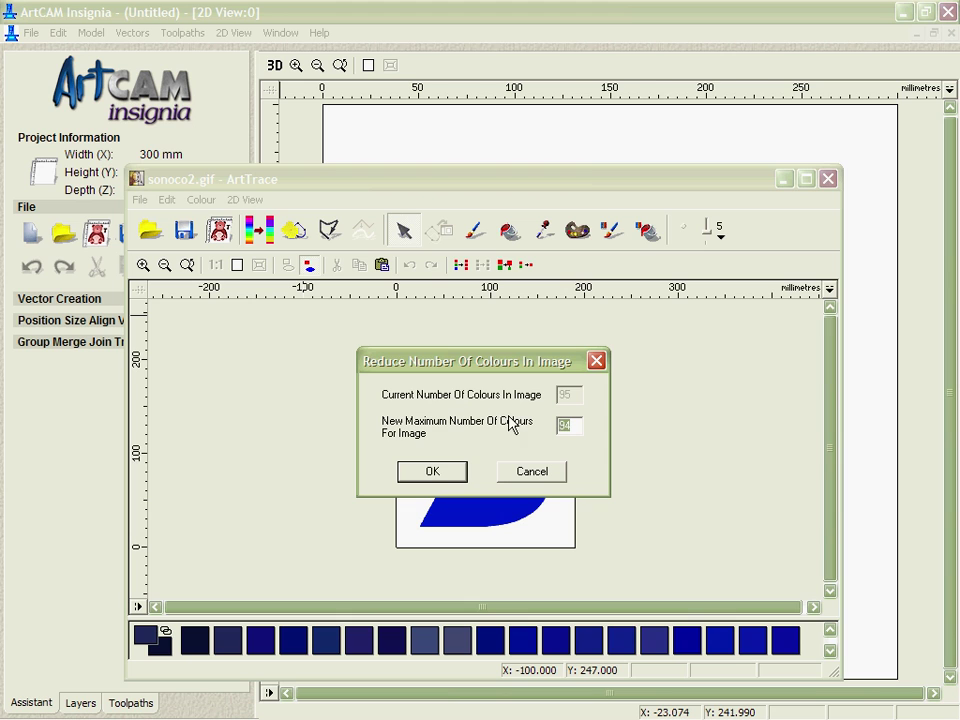
{"action": "type", "text": "2"}
{"action": "left_click", "coordinate": [434, 473]}
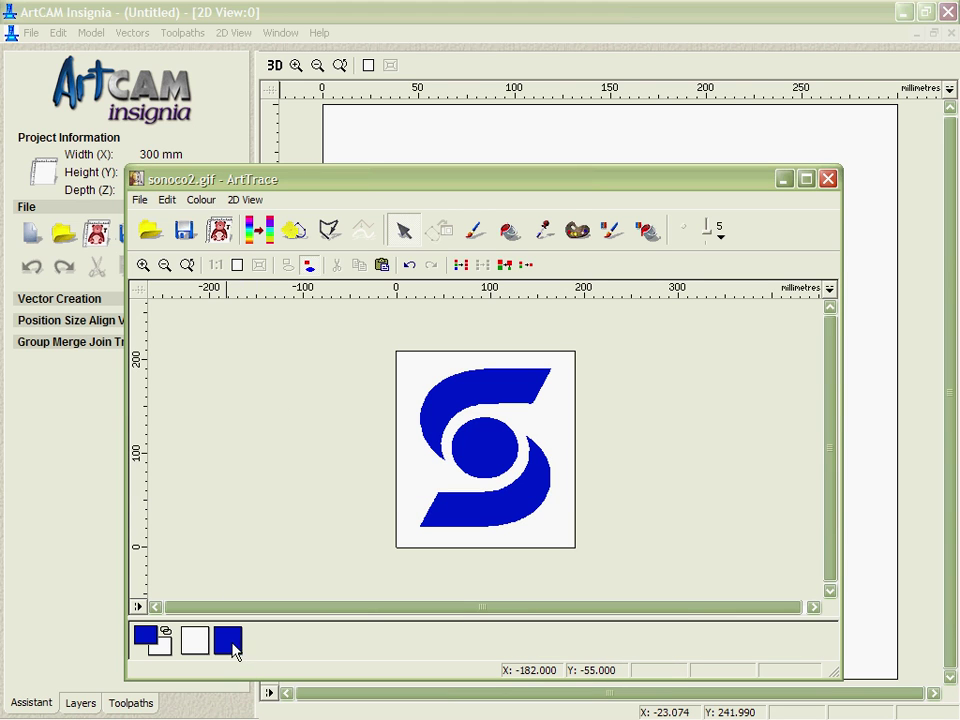
Trace vectors from the bitmap (1-pixel tolerance, lines over 10 pixels) and select all outlines.
{"action": "left_click", "coordinate": [294, 233]}
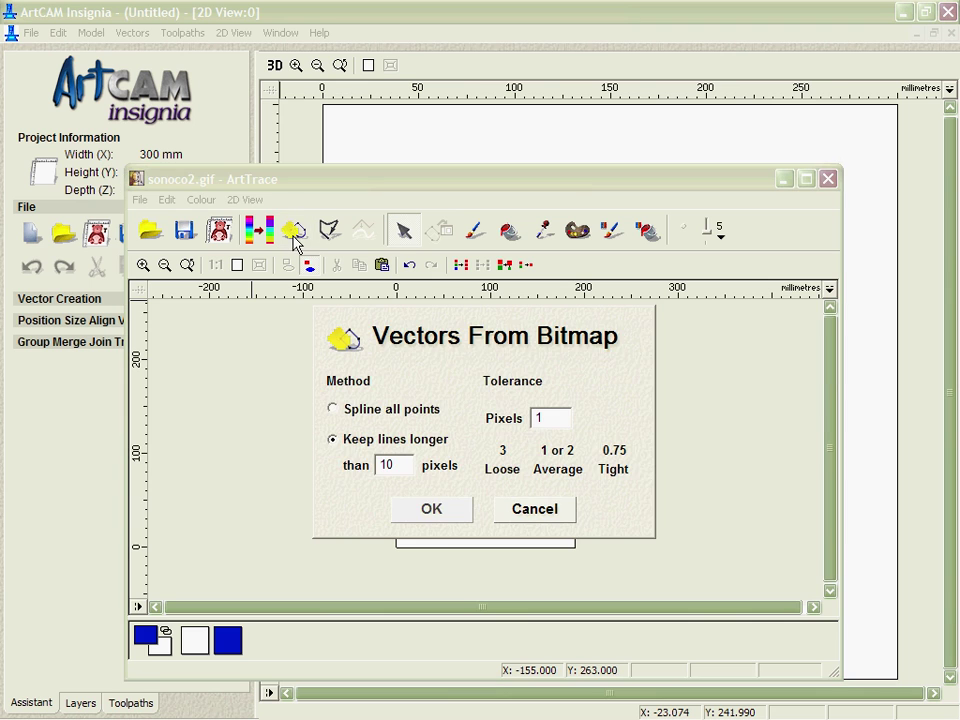
{"action": "left_click", "coordinate": [428, 511]}
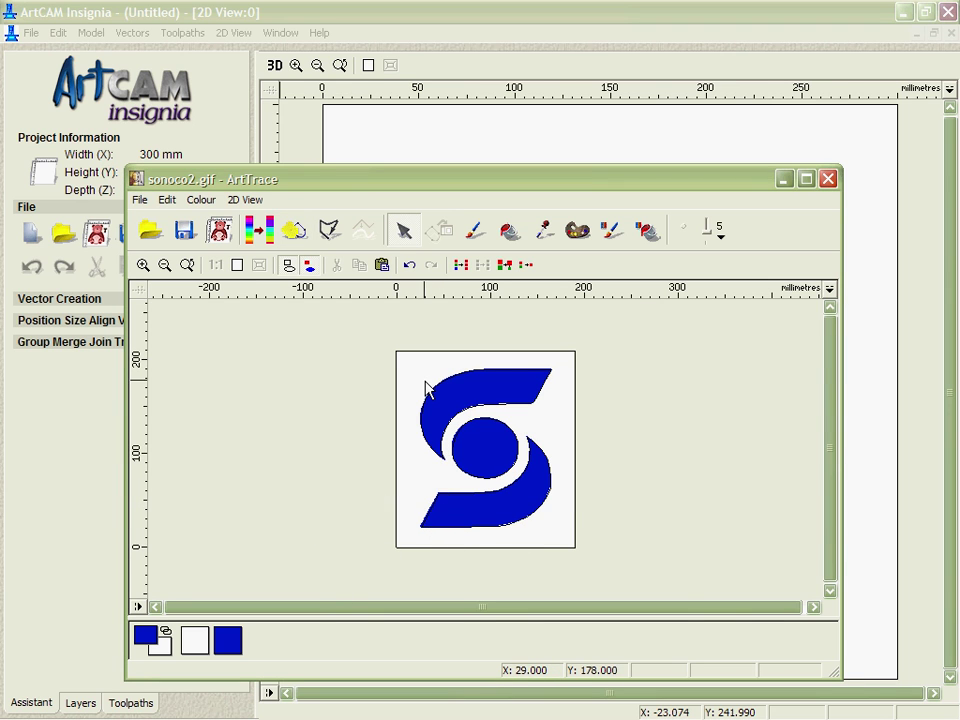
{"action": "left_click", "coordinate": [454, 418]}
{"action": "left_click", "coordinate": [549, 461]}
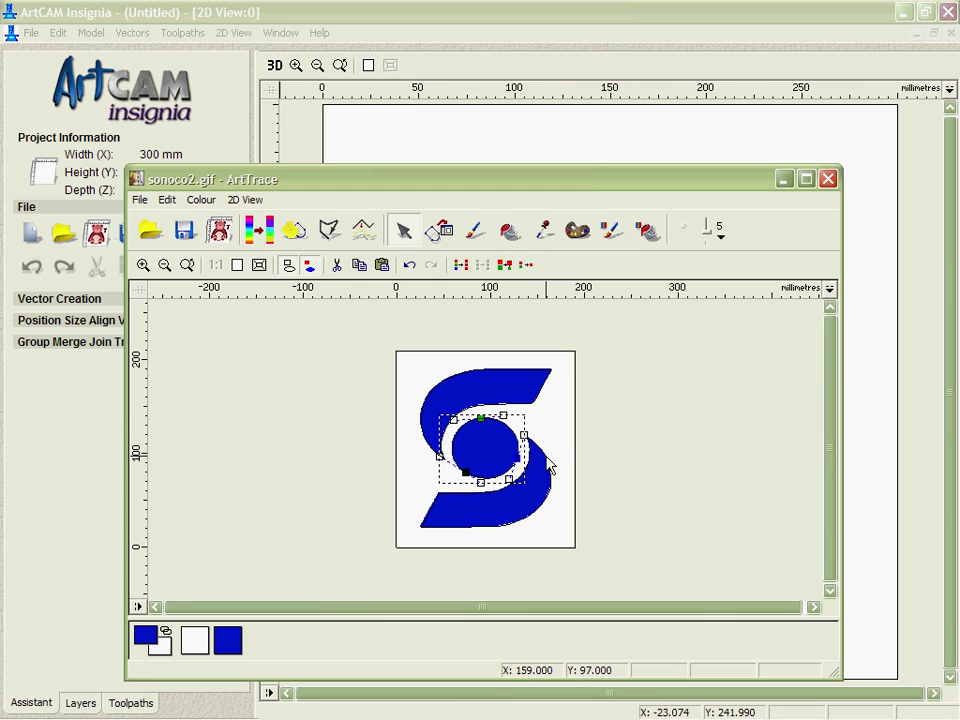
{"action": "left_click", "coordinate": [549, 512]}
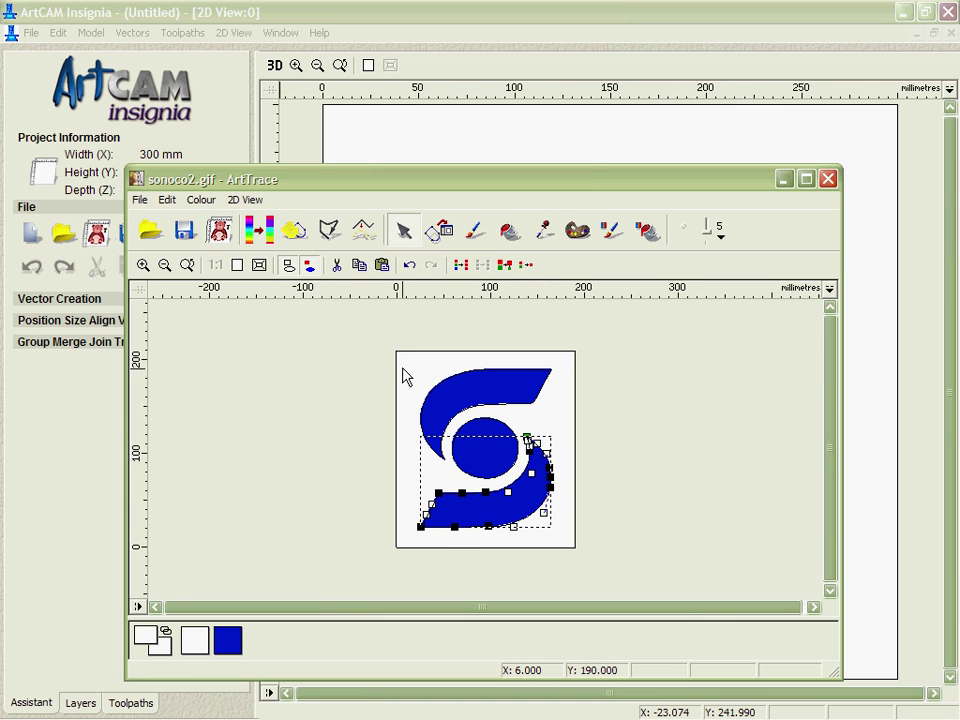
{"action": "left_click_drag", "start_coordinate": [396, 340], "coordinate": [530, 520]}
Copy the two swoosh and circle outlines from ArtTrace and paste them onto the 300 mm page.
{"action": "right_click", "coordinate": [508, 485]}
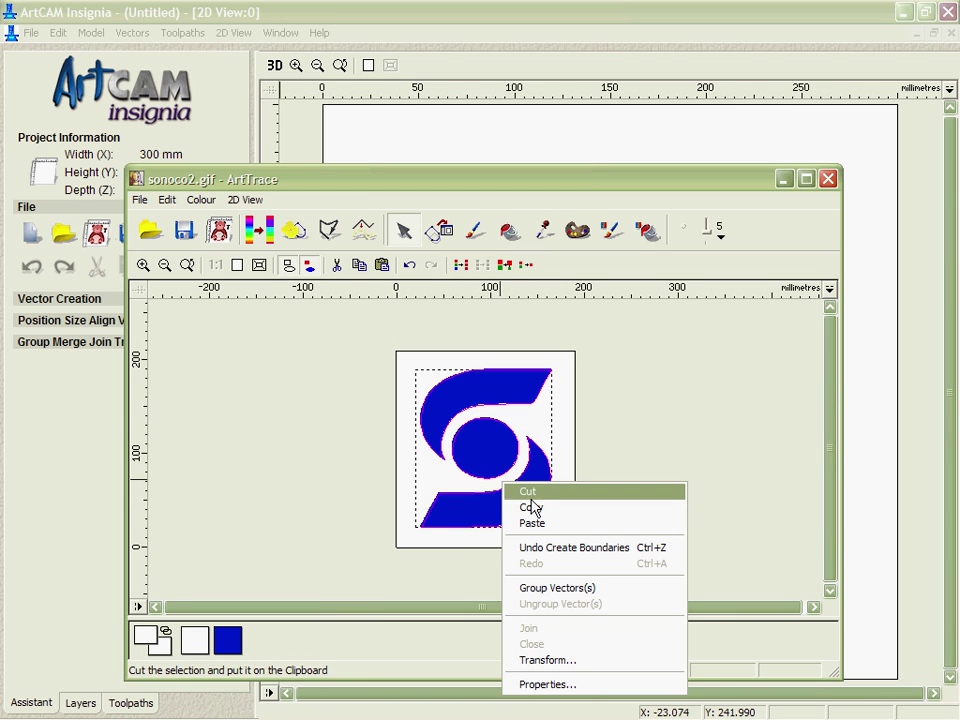
{"action": "left_click", "coordinate": [736, 375]}
{"action": "left_click", "coordinate": [828, 179]}
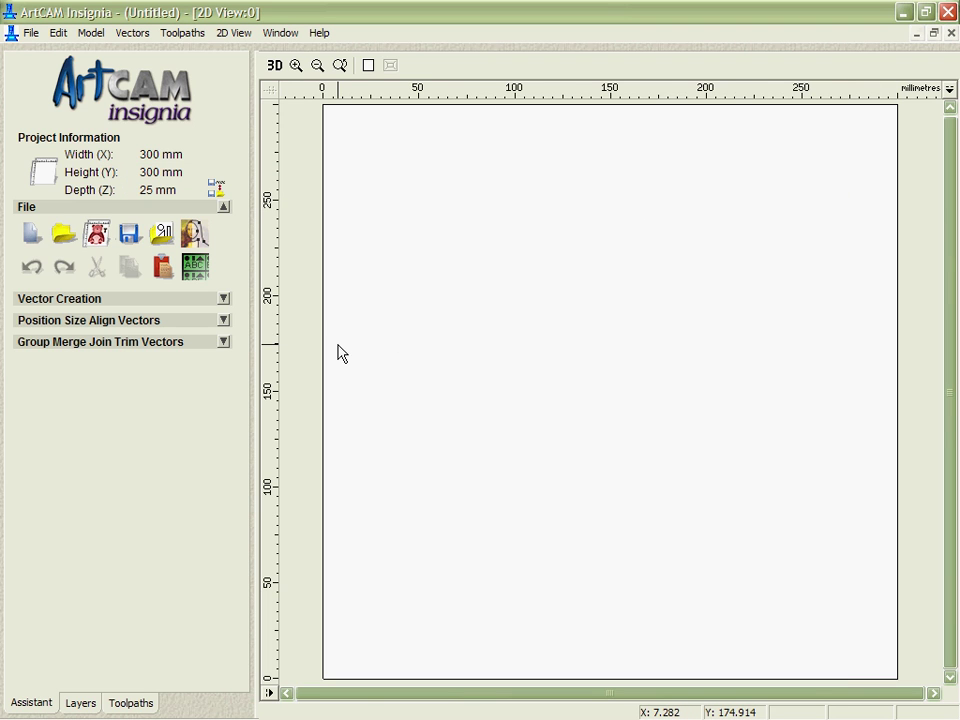
{"action": "right_click", "coordinate": [339, 350]}
{"action": "left_click", "coordinate": [381, 395]}
{"action": "left_click", "coordinate": [450, 253]}
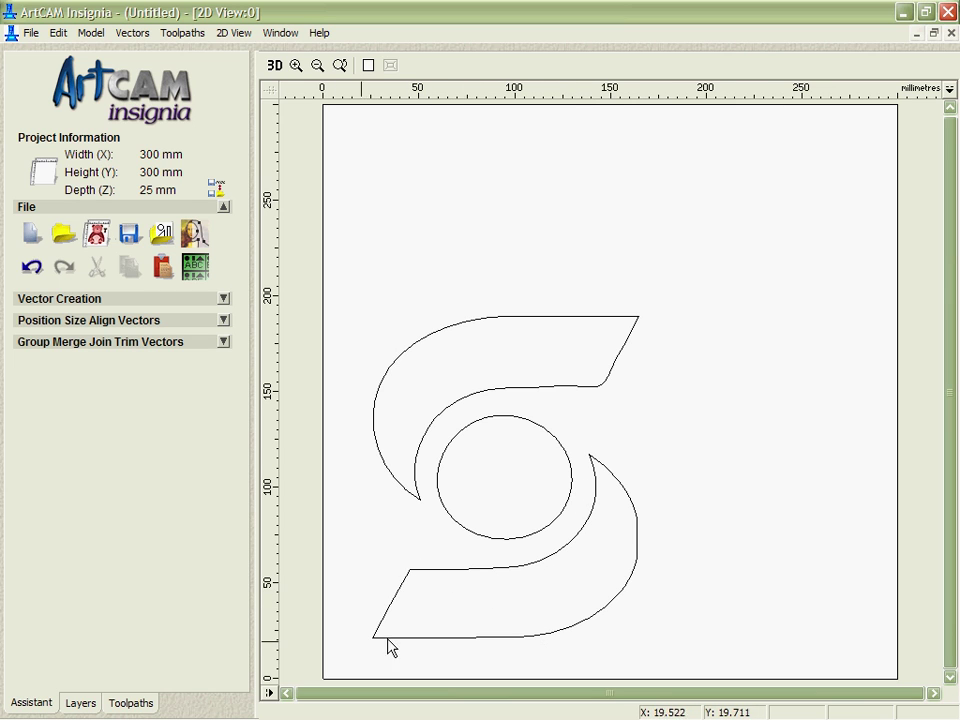
Delete the upper S-shaped swoosh vector and zoom in on the remaining circle and swoosh.
{"action": "left_click", "coordinate": [550, 386]}
{"action": "key", "text": "Delete"}
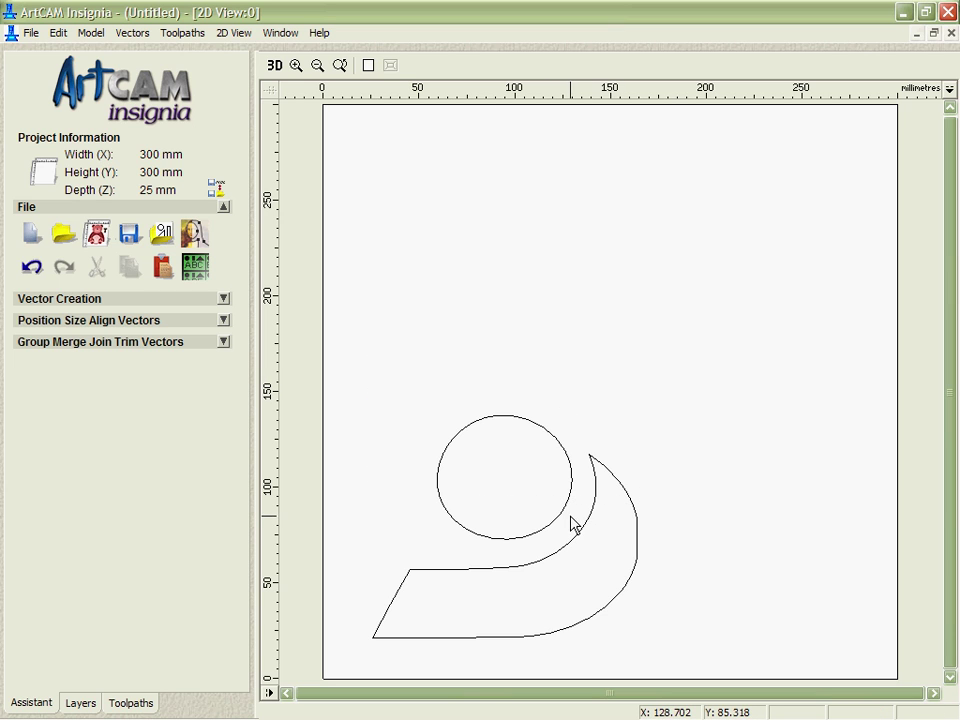
{"action": "scroll", "coordinate": [531, 487], "scroll_direction": "up", "scroll_amount": 2}
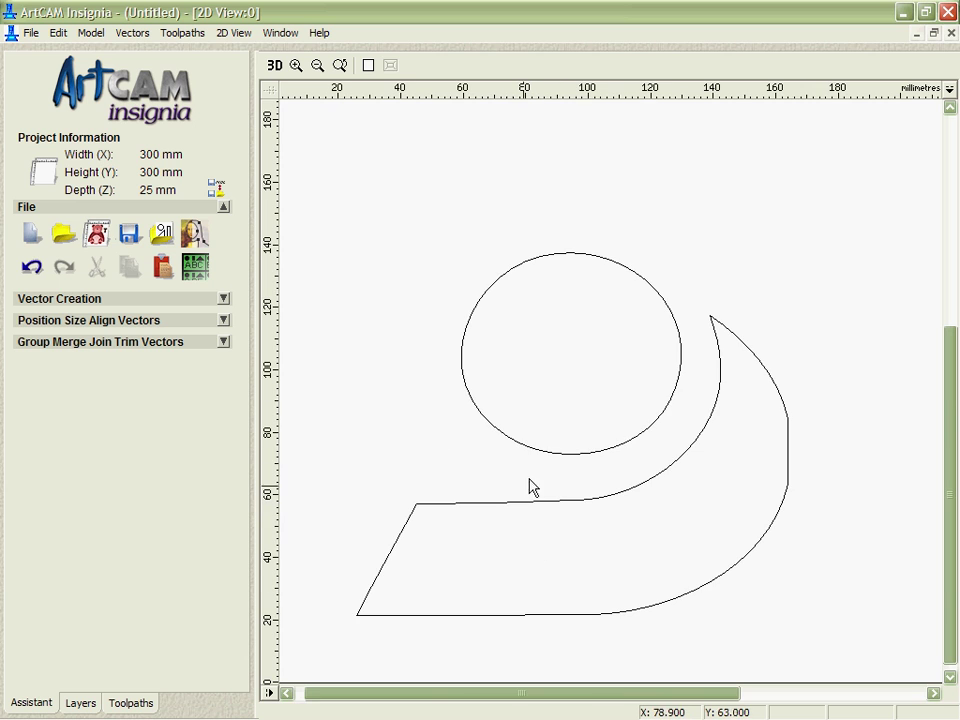
{"action": "left_click", "coordinate": [578, 454]}
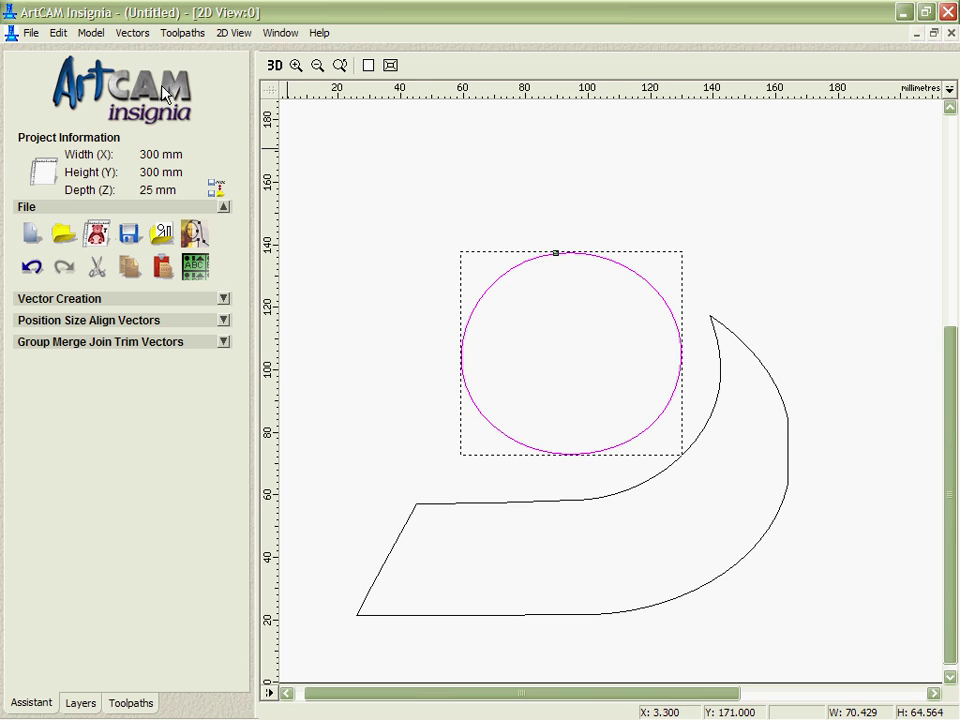
Convert the traced inner outline to a true 70.429 × 70.429 mm circle, From Original.
{"action": "left_click", "coordinate": [131, 33]}
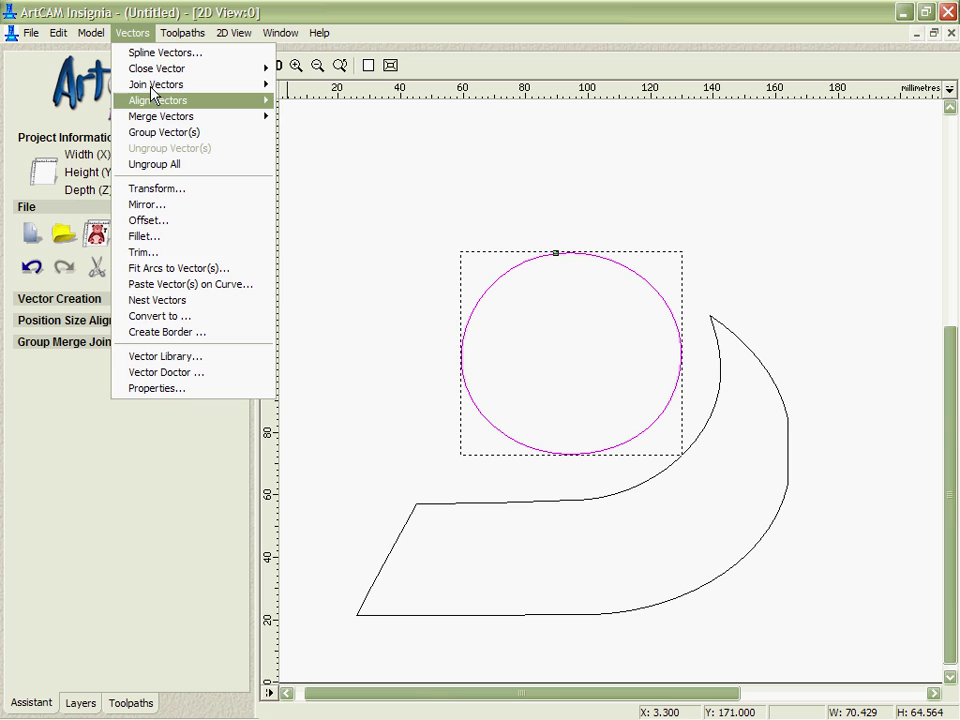
{"action": "left_click", "coordinate": [170, 316]}
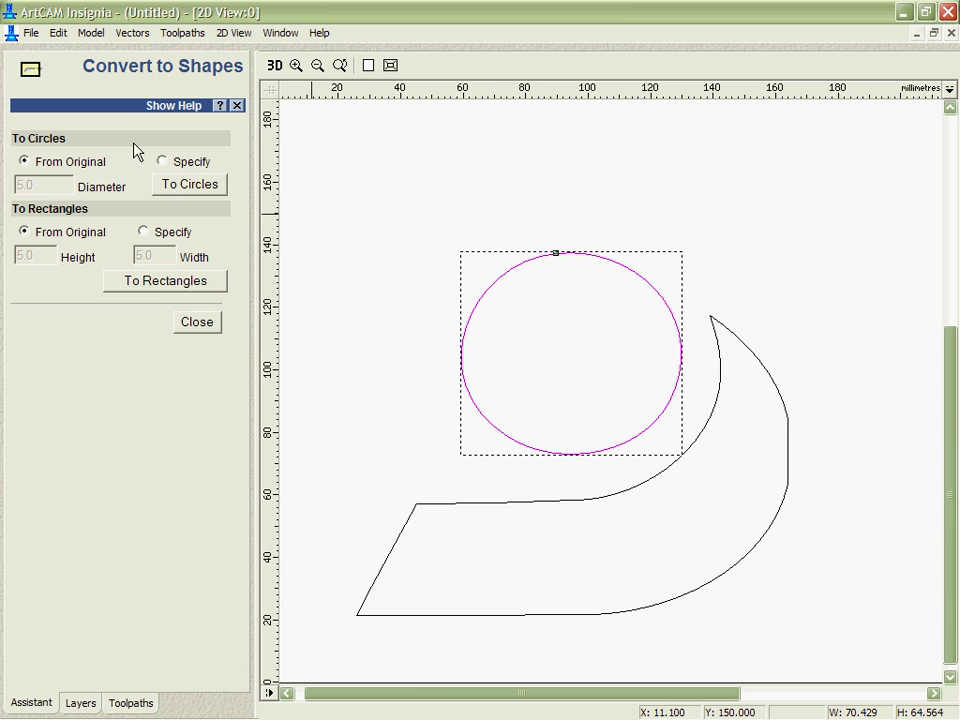
{"action": "left_click", "coordinate": [172, 190]}
{"action": "left_click", "coordinate": [192, 321]}
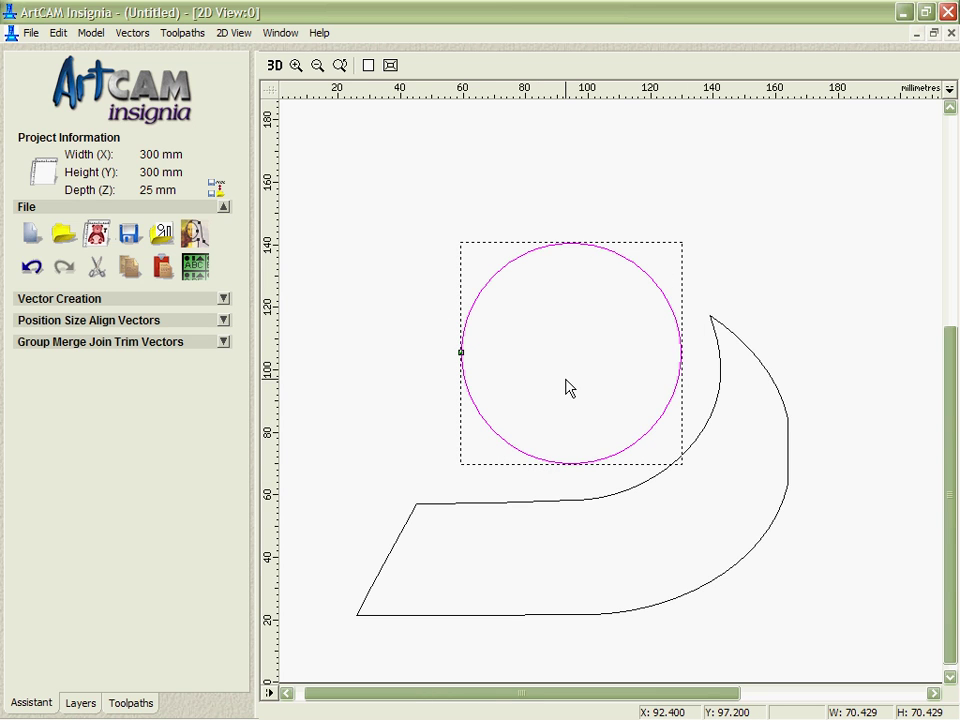
Copy the lower swoosh outline.
{"action": "left_click", "coordinate": [703, 422]}
{"action": "right_click", "coordinate": [705, 425]}
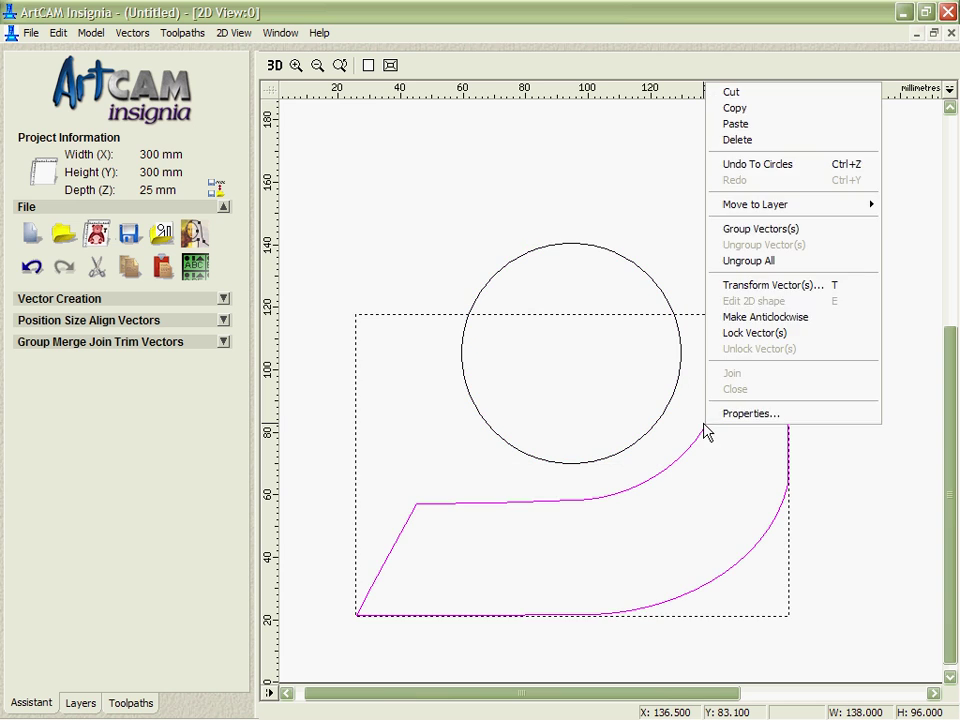
{"action": "left_click", "coordinate": [778, 110]}
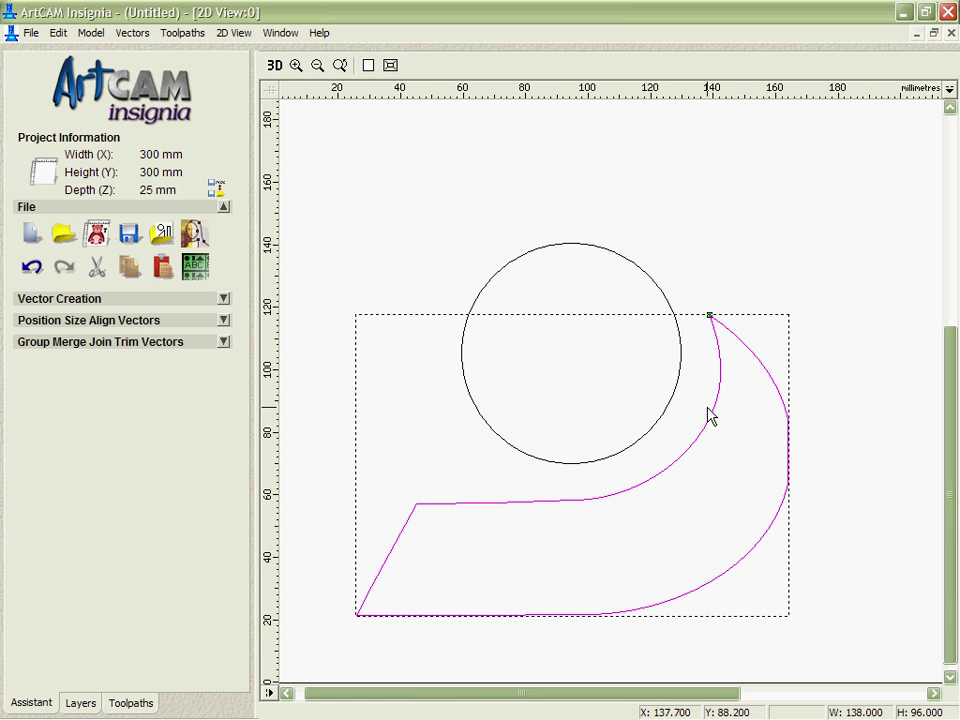
Straighten the swoosh's inner and bottom edges into lines.
{"action": "double_click", "coordinate": [707, 408]}
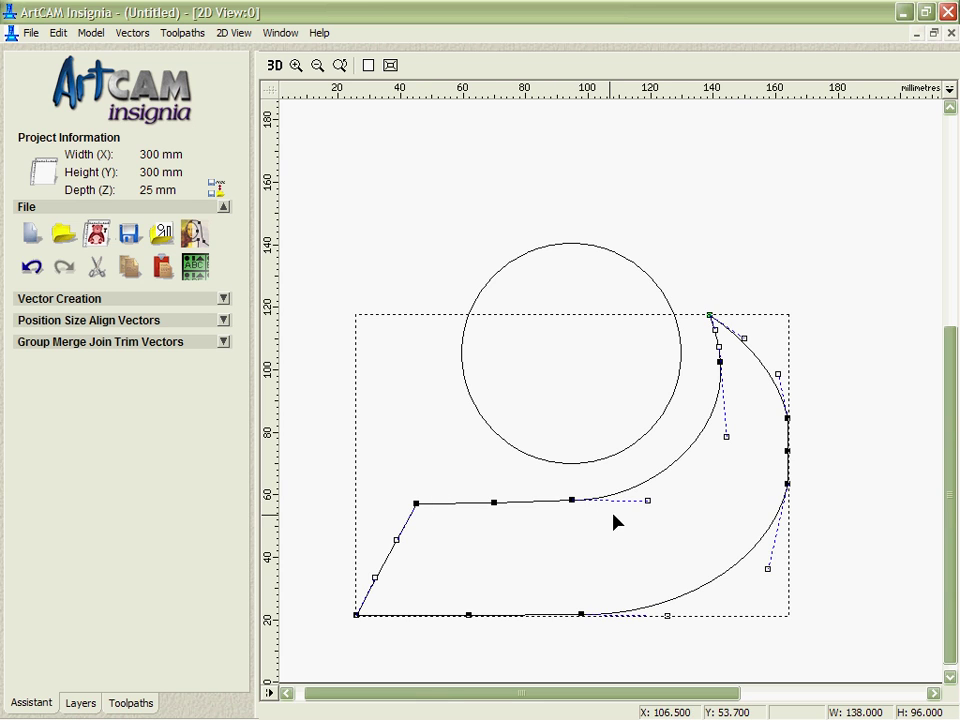
{"action": "left_click_drag", "start_coordinate": [395, 482], "coordinate": [673, 528]}
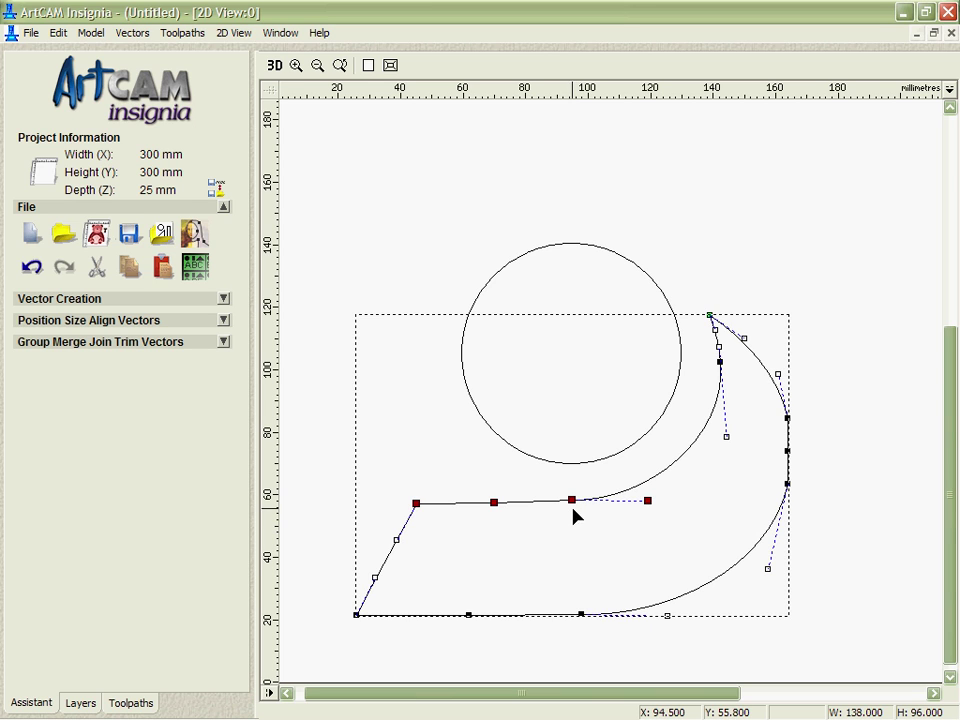
{"action": "left_click", "coordinate": [570, 502]}
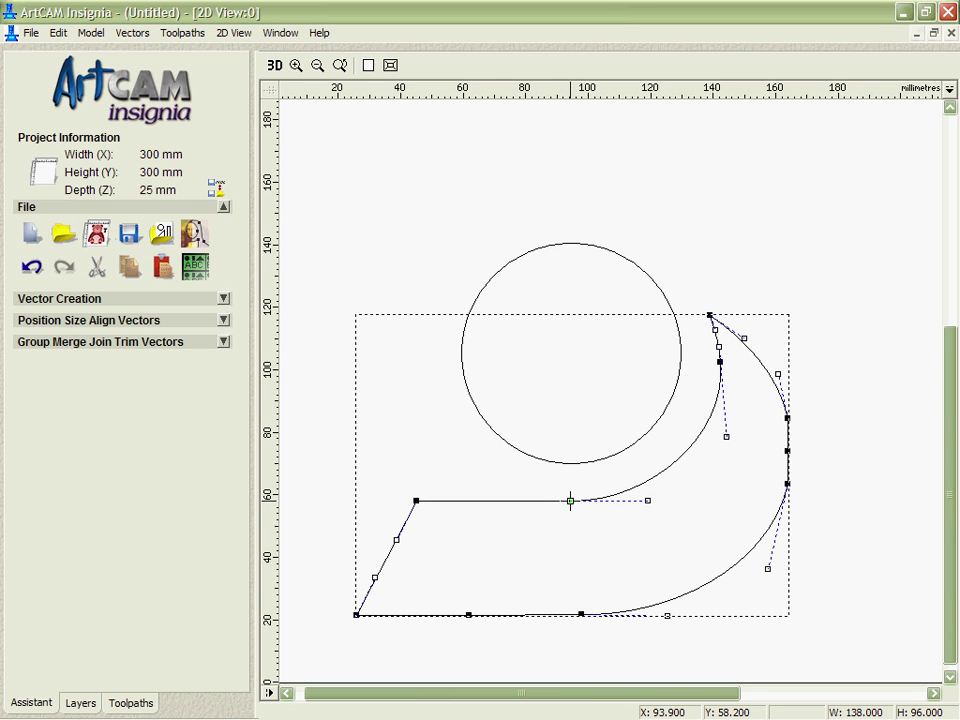
{"action": "left_click_drag", "start_coordinate": [334, 602], "coordinate": [720, 640]}
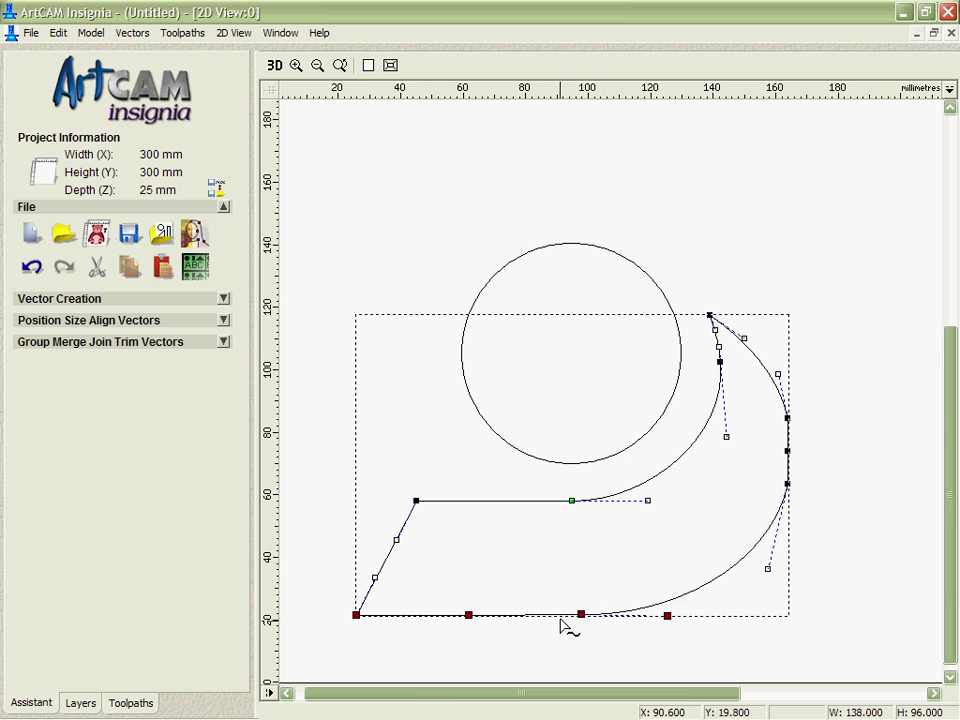
{"action": "left_click", "coordinate": [579, 615]}
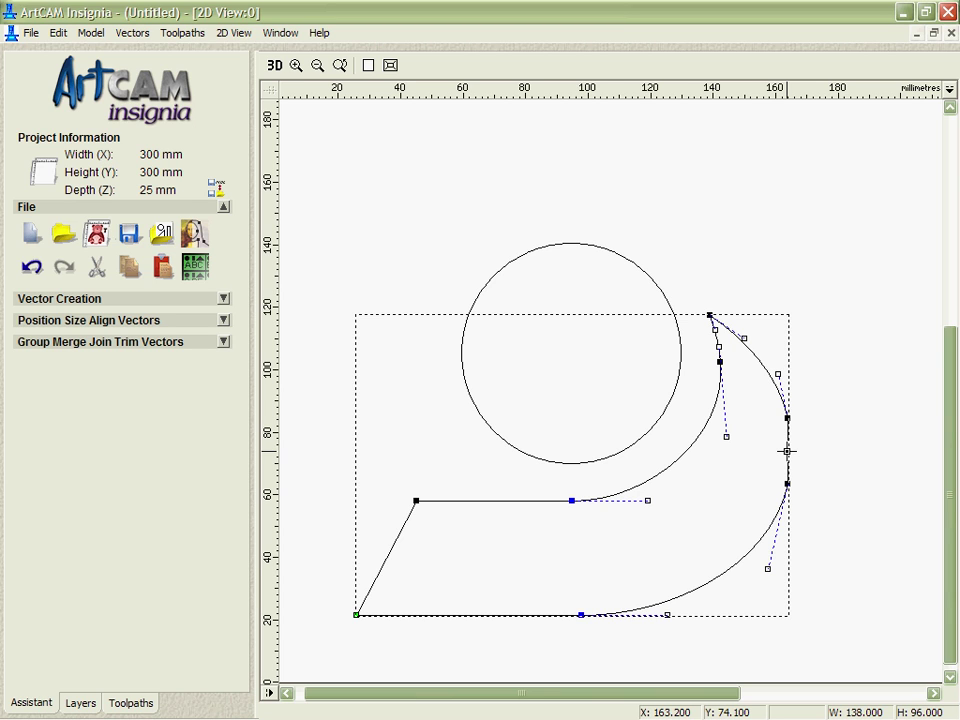
Delete the surplus right-curve node and smooth the inner and right-hand curve nodes.
{"action": "key", "text": "d"}
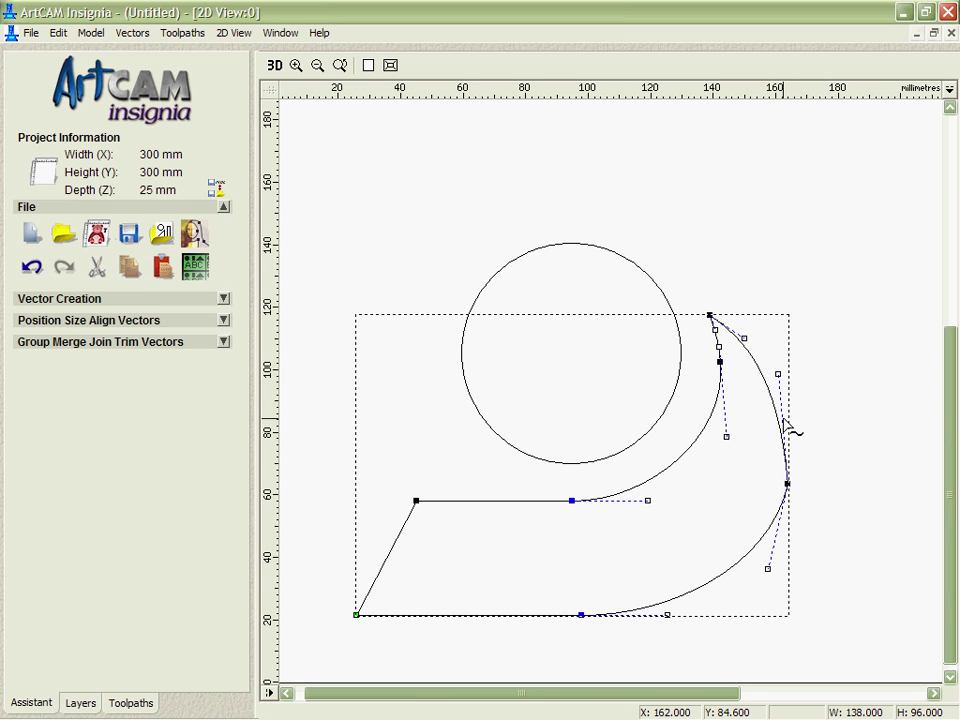
{"action": "key", "text": "s"}
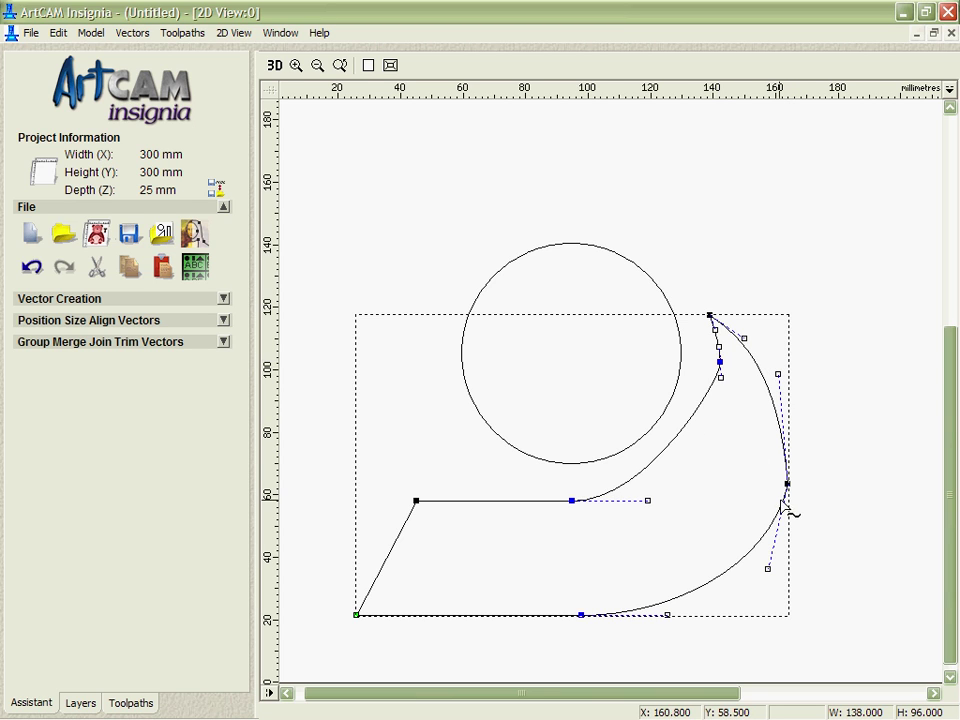
{"action": "key", "text": "s"}
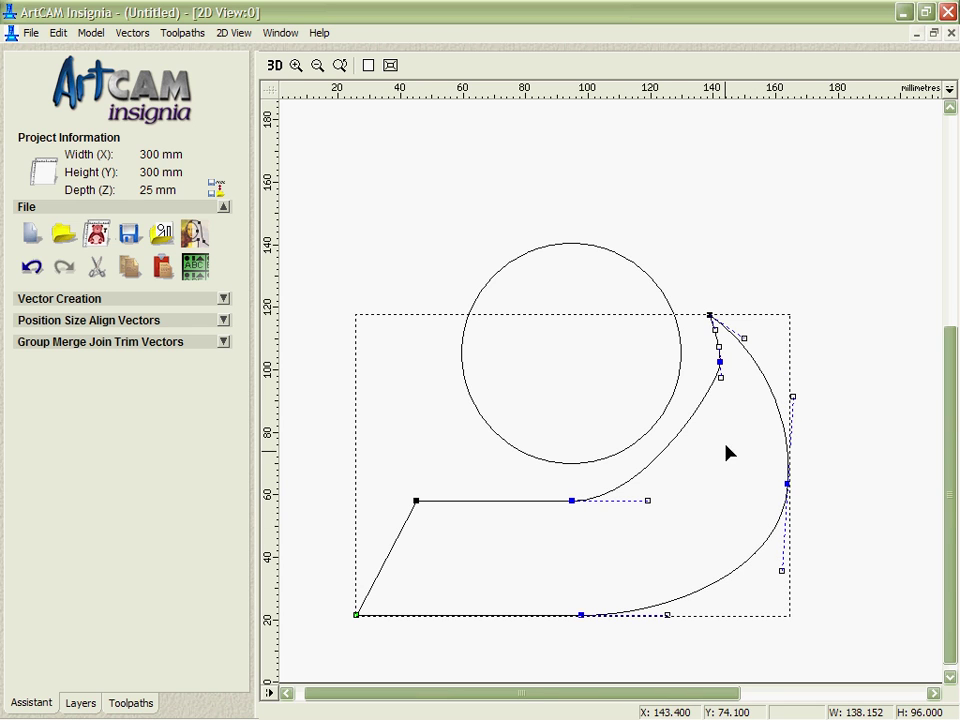
Paste a duplicate swoosh and drag node handles to smooth its inner and outer arcs.
{"action": "right_click", "coordinate": [687, 492]}
{"action": "left_click", "coordinate": [713, 532]}
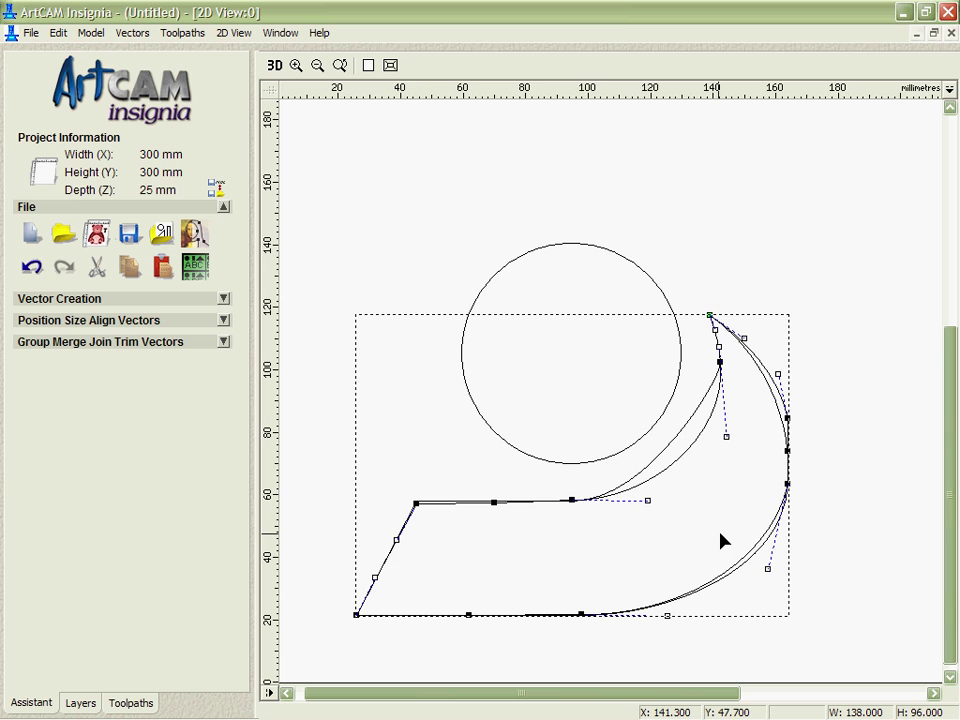
{"action": "left_click", "coordinate": [700, 414]}
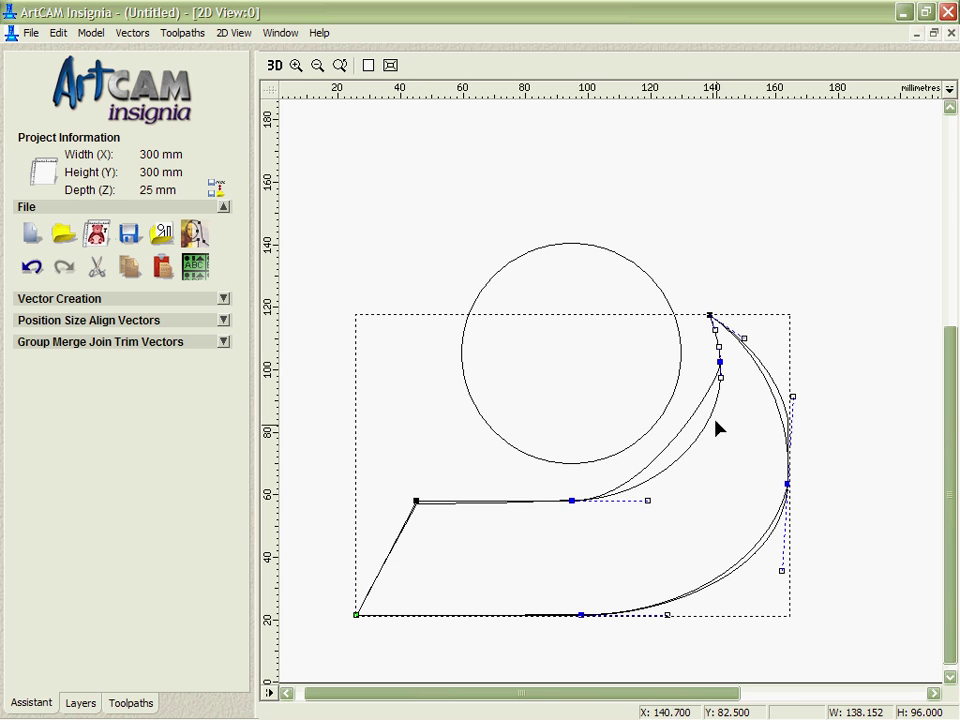
{"action": "left_click_drag", "start_coordinate": [722, 369], "coordinate": [727, 436]}
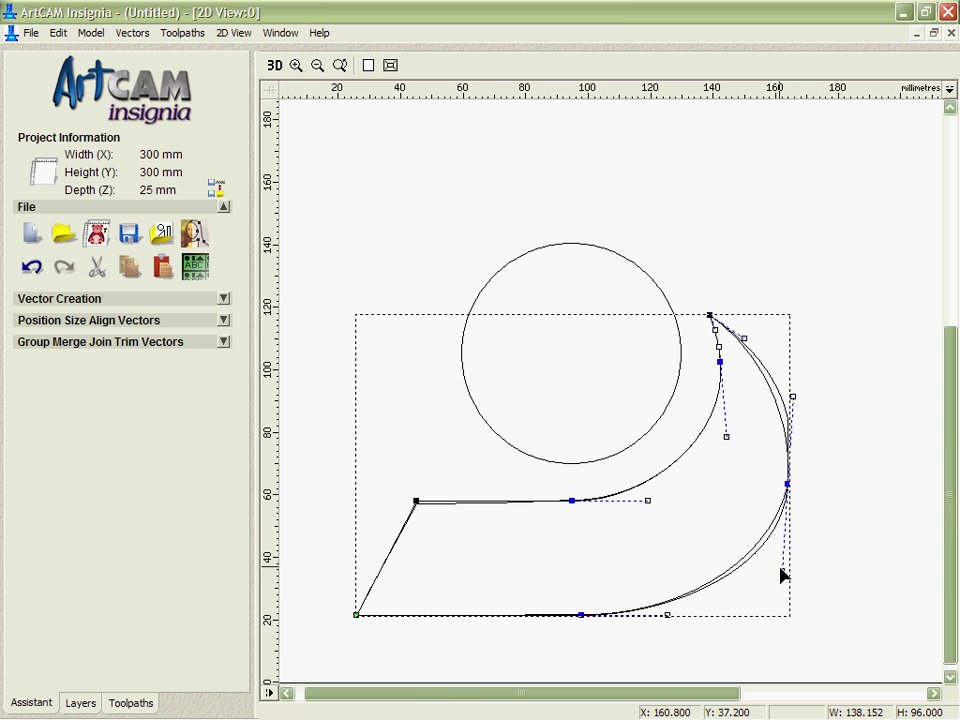
{"action": "mouse_move", "coordinate": [782, 570]}
{"action": "left_mouse_down"}
{"action": "mouse_move", "coordinate": [788, 591]}
{"action": "mouse_move", "coordinate": [784, 560]}
{"action": "mouse_move", "coordinate": [769, 568]}
{"action": "left_mouse_up"}
{"action": "left_click_drag", "start_coordinate": [806, 397], "coordinate": [807, 393]}
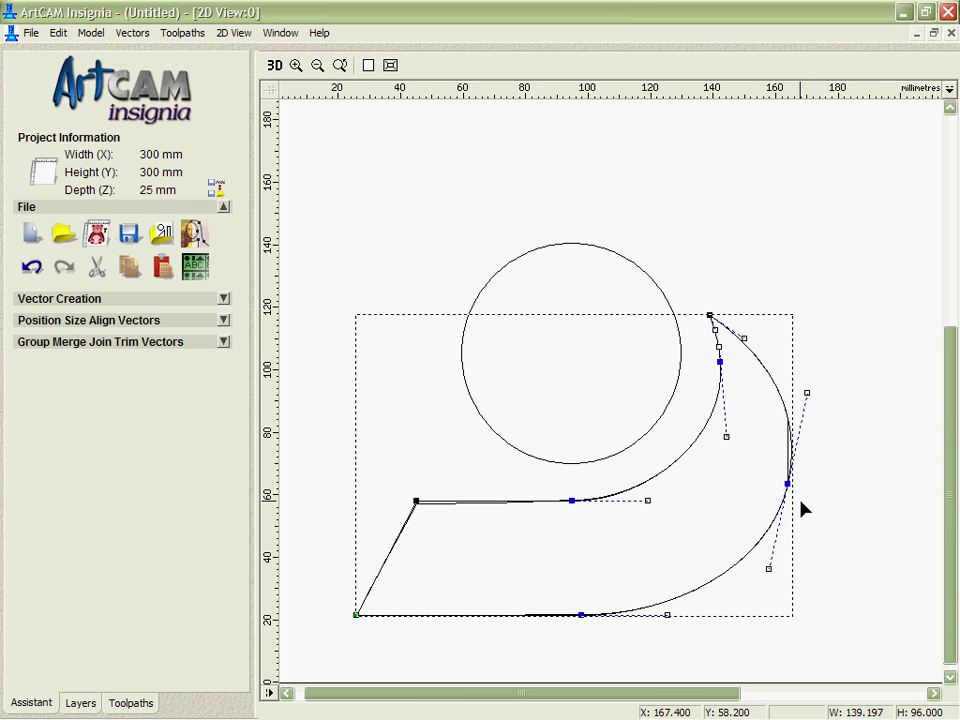
{"action": "left_click", "coordinate": [790, 463]}
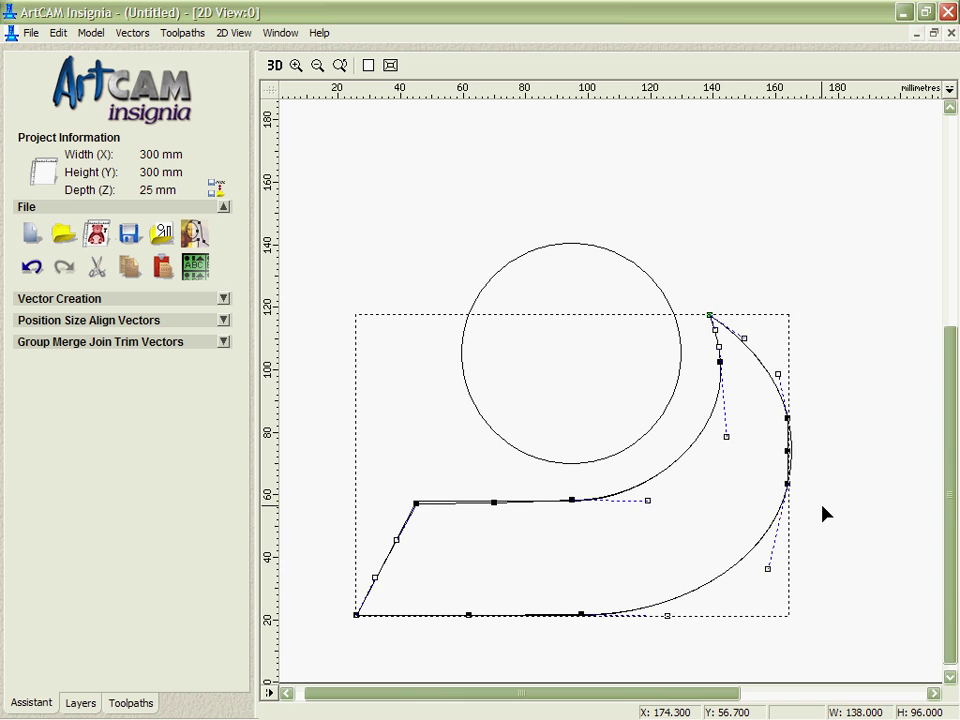
Draw two 70.429 mm polylines through the circle's centre, one vertical and one horizontal.
{"action": "left_click", "coordinate": [826, 514]}
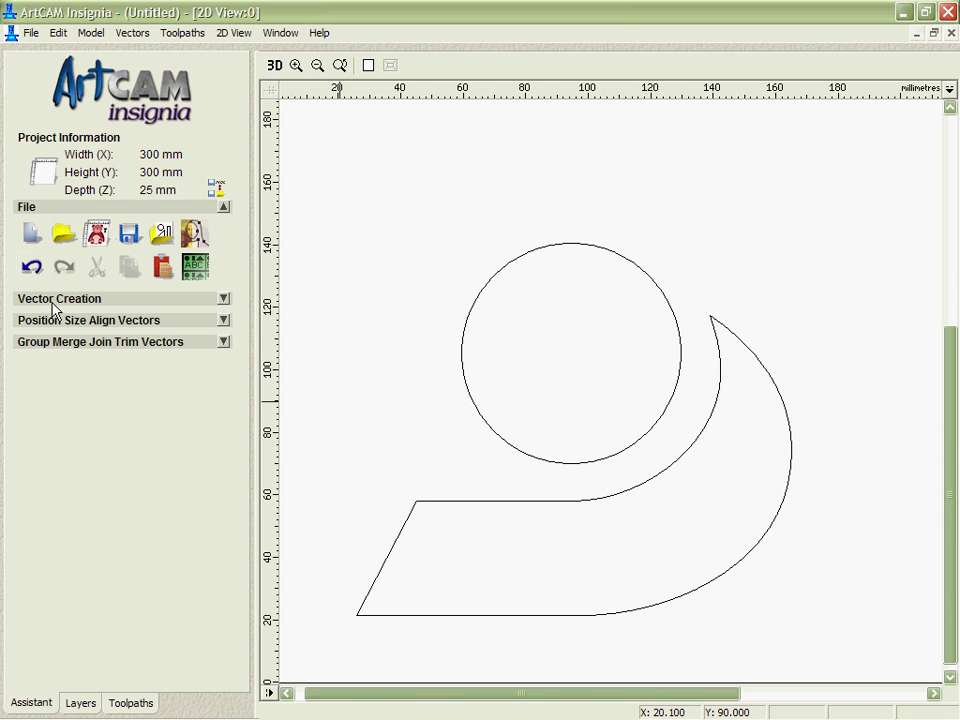
{"action": "left_click", "coordinate": [224, 298]}
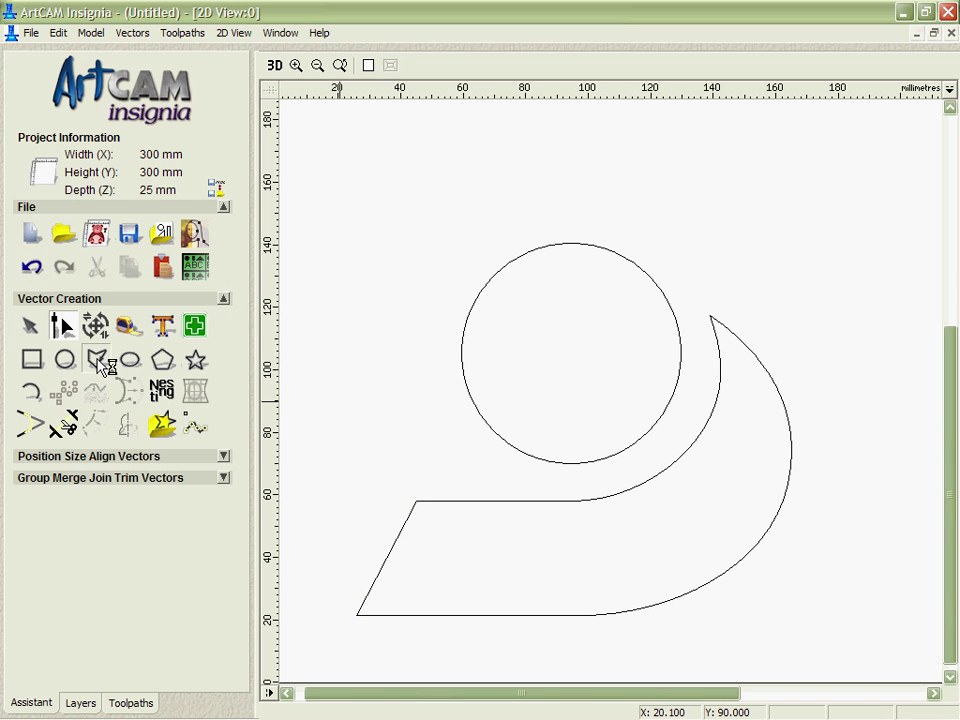
{"action": "left_click", "coordinate": [112, 404]}
{"action": "left_click", "coordinate": [571, 462]}
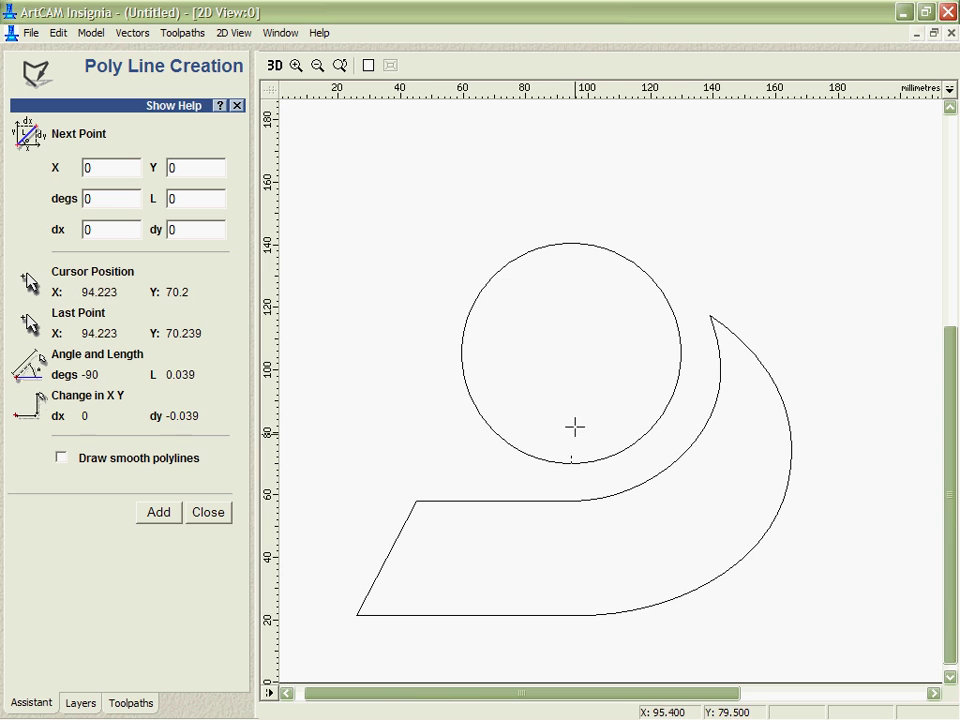
{"action": "left_click", "coordinate": [570, 244]}
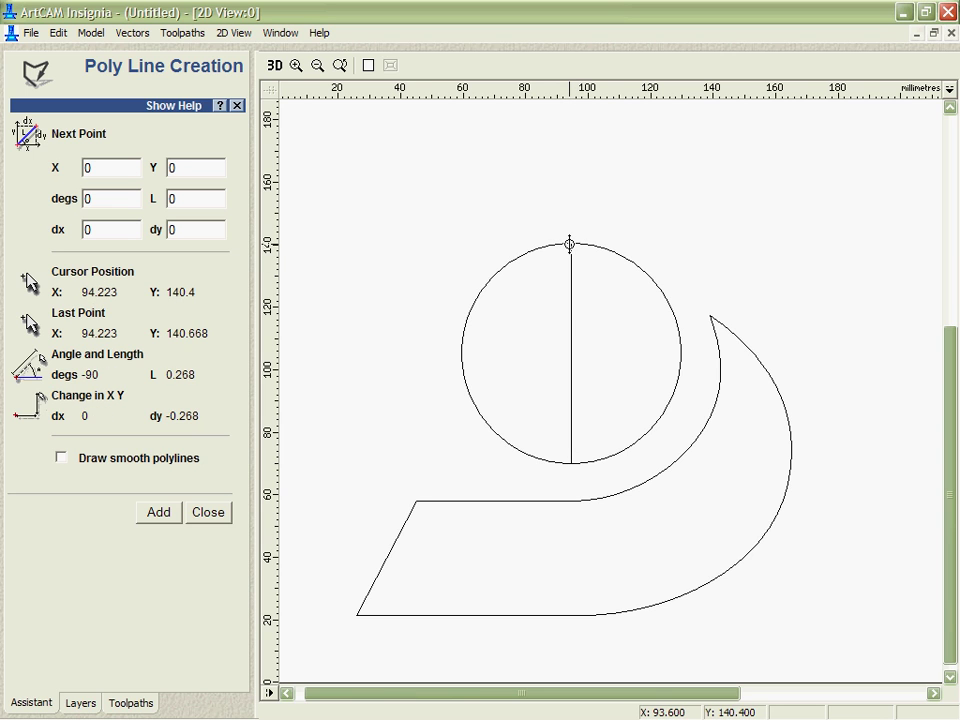
{"action": "left_click", "coordinate": [680, 351]}
{"action": "left_click", "coordinate": [461, 352]}
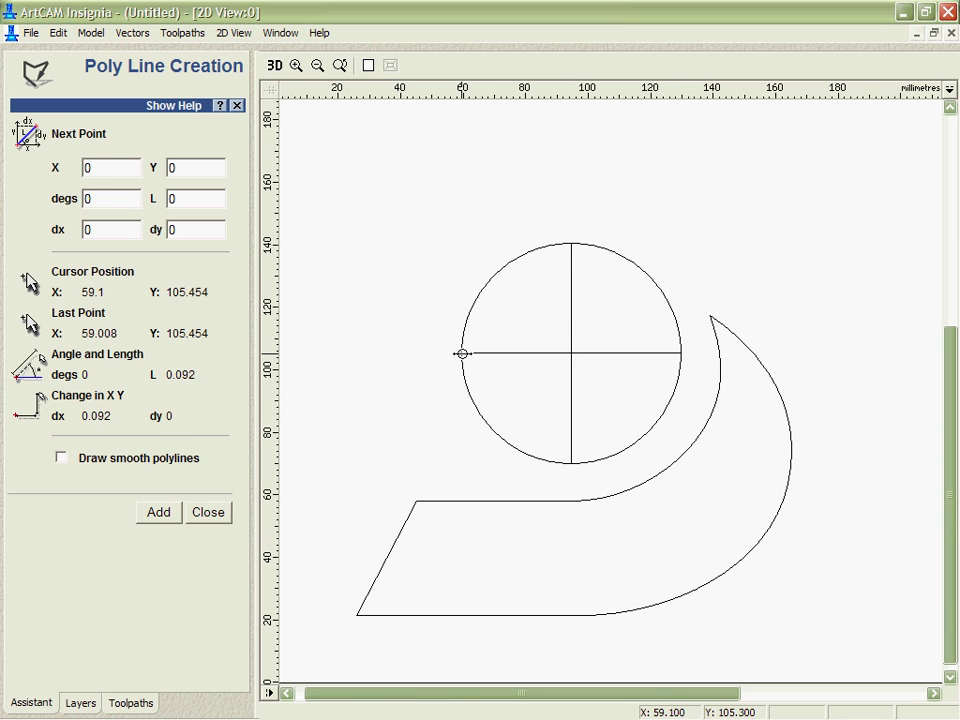
{"action": "key", "text": "Escape"}
{"action": "left_click", "coordinate": [538, 352]}
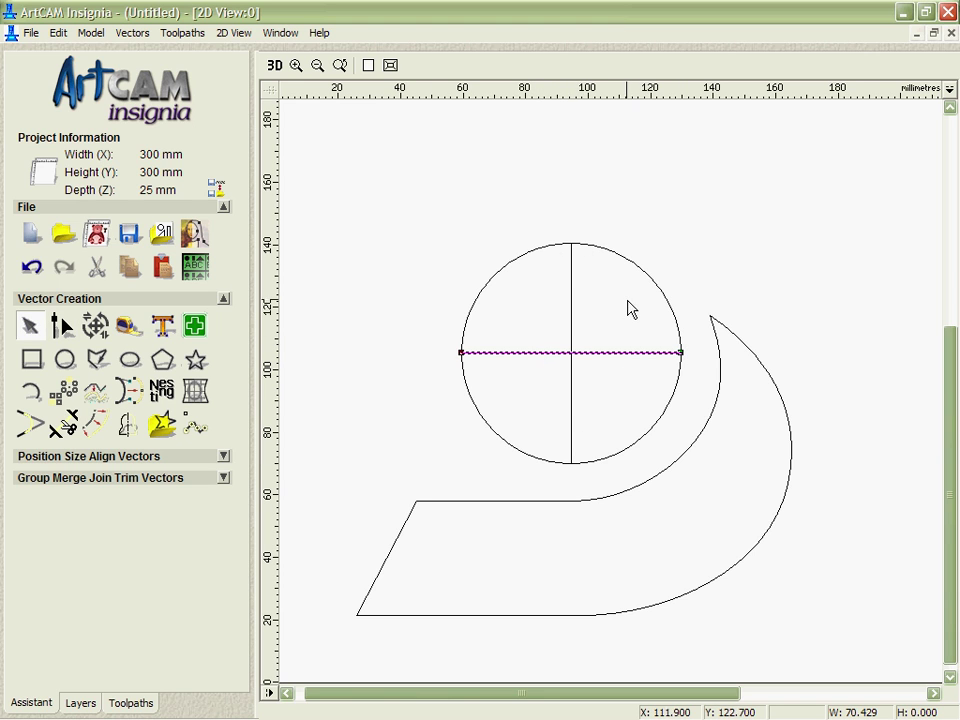
Mirror a copy of the swoosh about the horizontal line, placing it above the circle.
{"action": "left_click", "coordinate": [671, 464]}
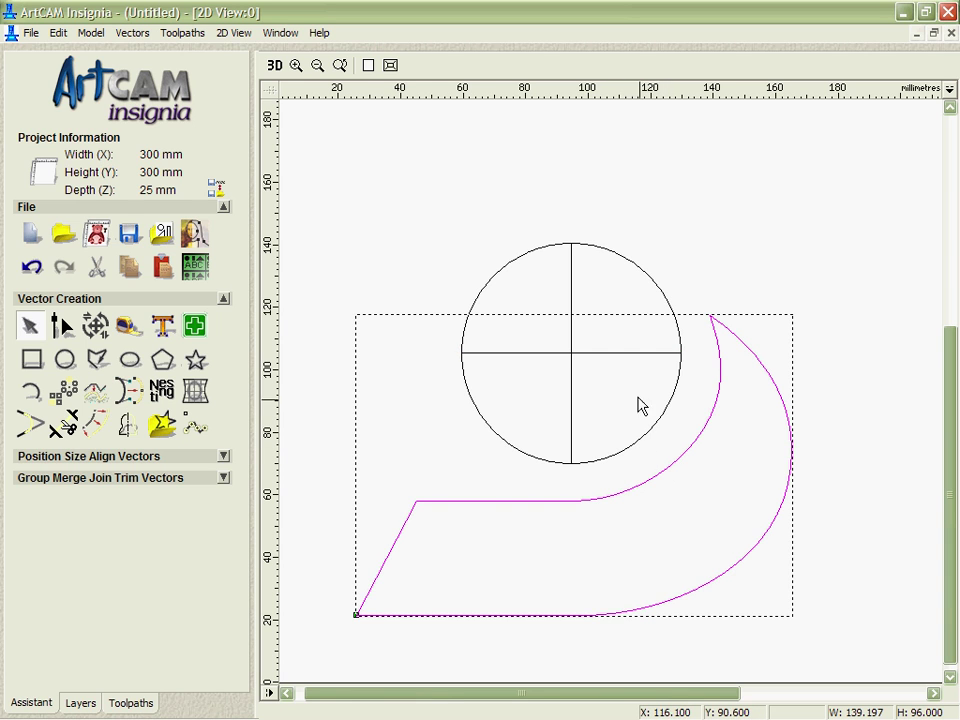
{"action": "left_click", "coordinate": [607, 354], "text": "shift"}
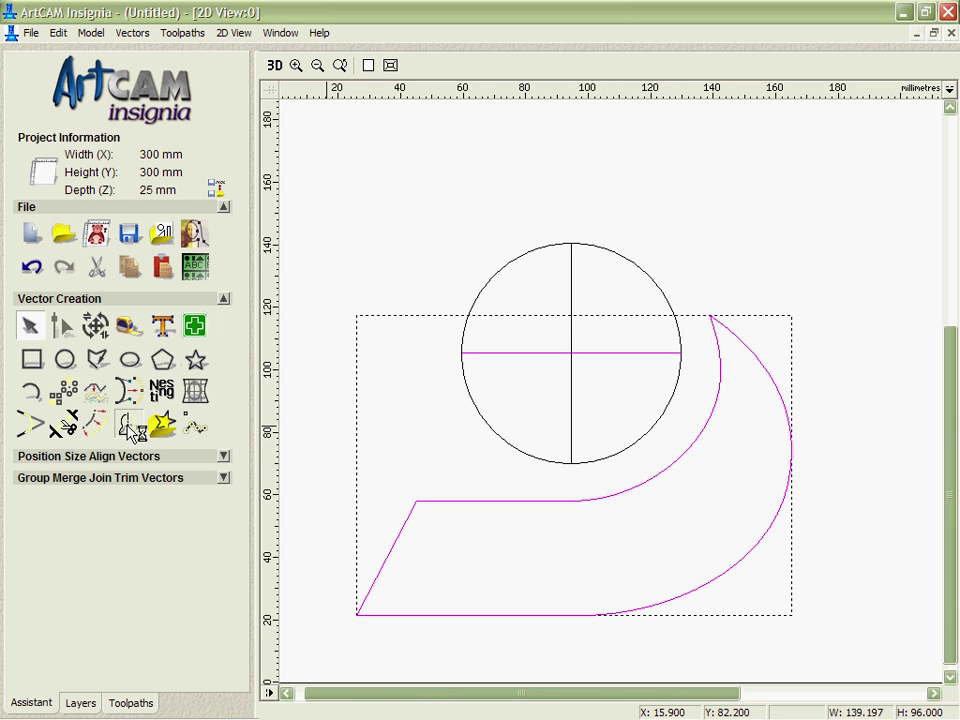
{"action": "left_click", "coordinate": [127, 428]}
{"action": "left_click", "coordinate": [27, 330]}
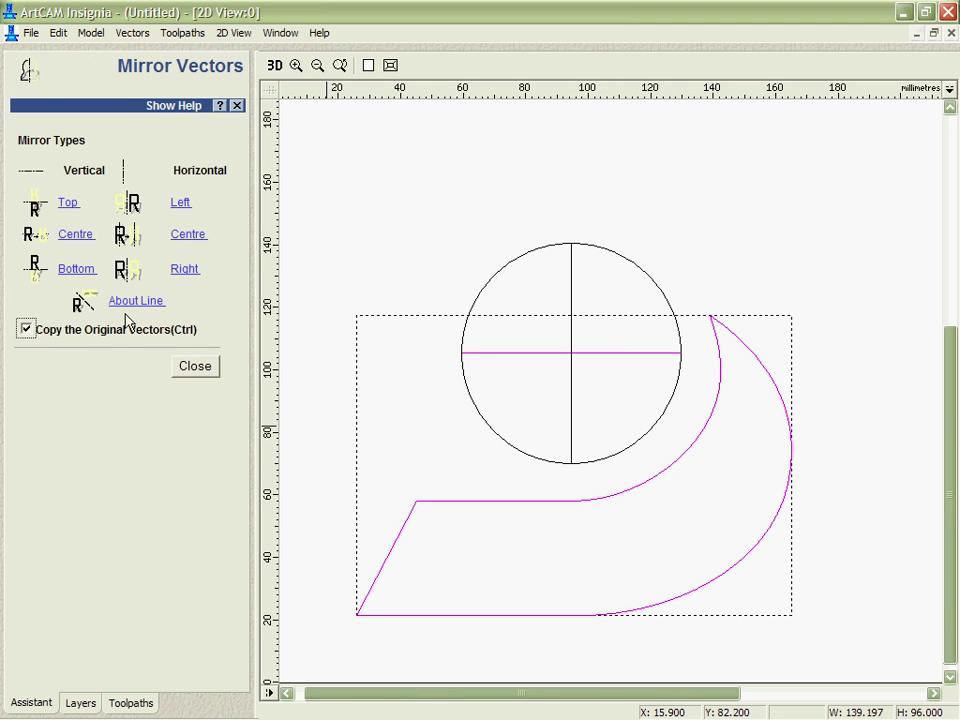
{"action": "left_click", "coordinate": [135, 301]}
Flip the new swoosh about the vertical line, without keeping a copy.
{"action": "left_click", "coordinate": [27, 330]}
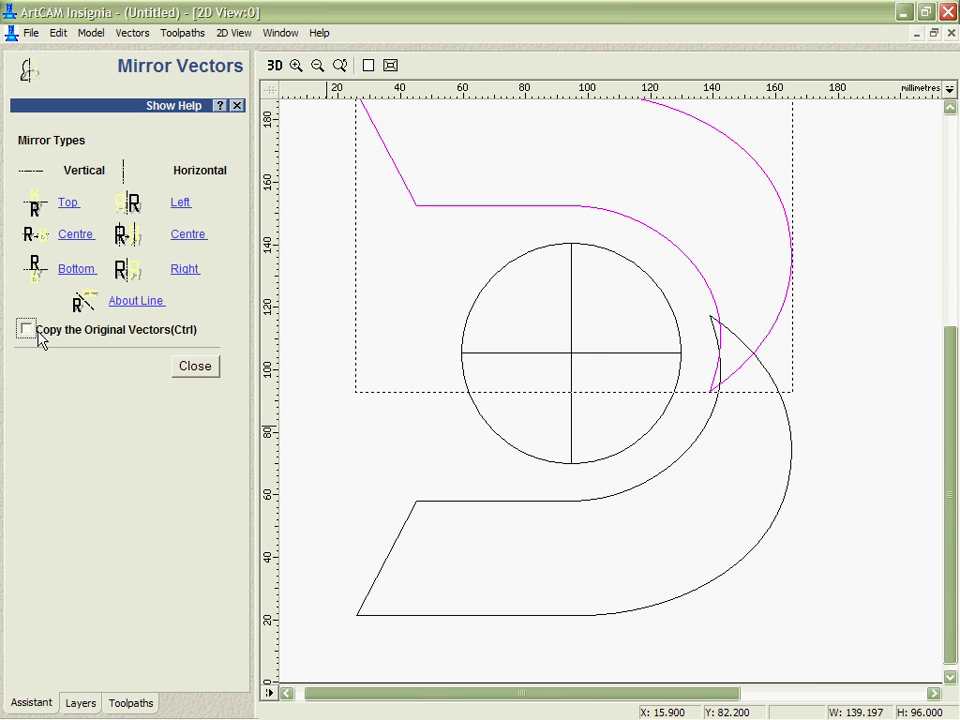
{"action": "left_click", "coordinate": [571, 316], "text": "shift"}
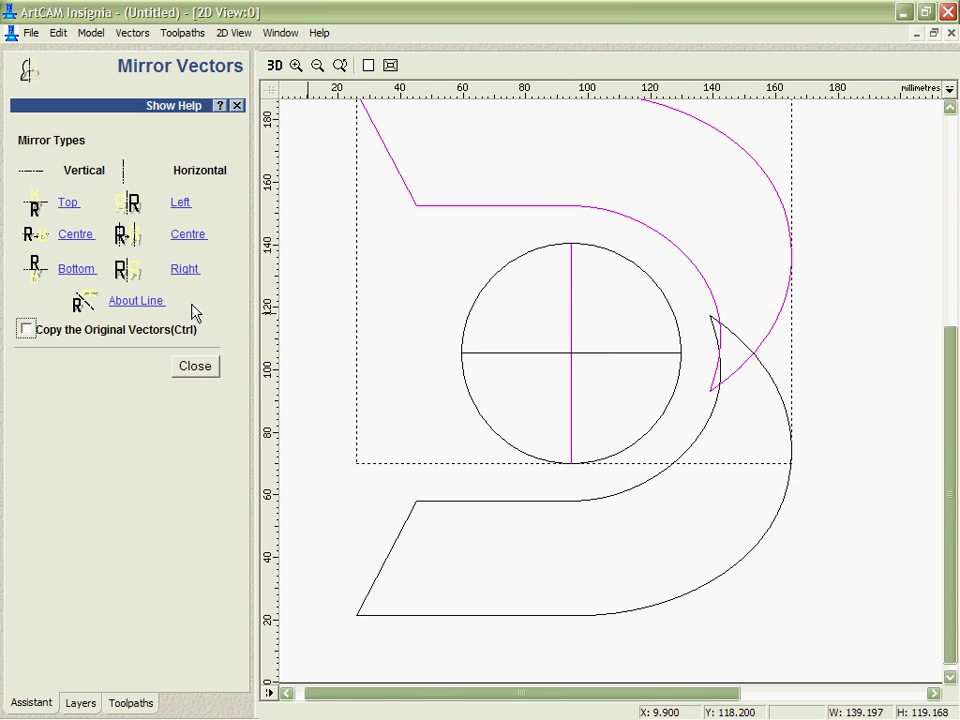
{"action": "left_click", "coordinate": [147, 310]}
{"action": "left_click", "coordinate": [194, 366]}
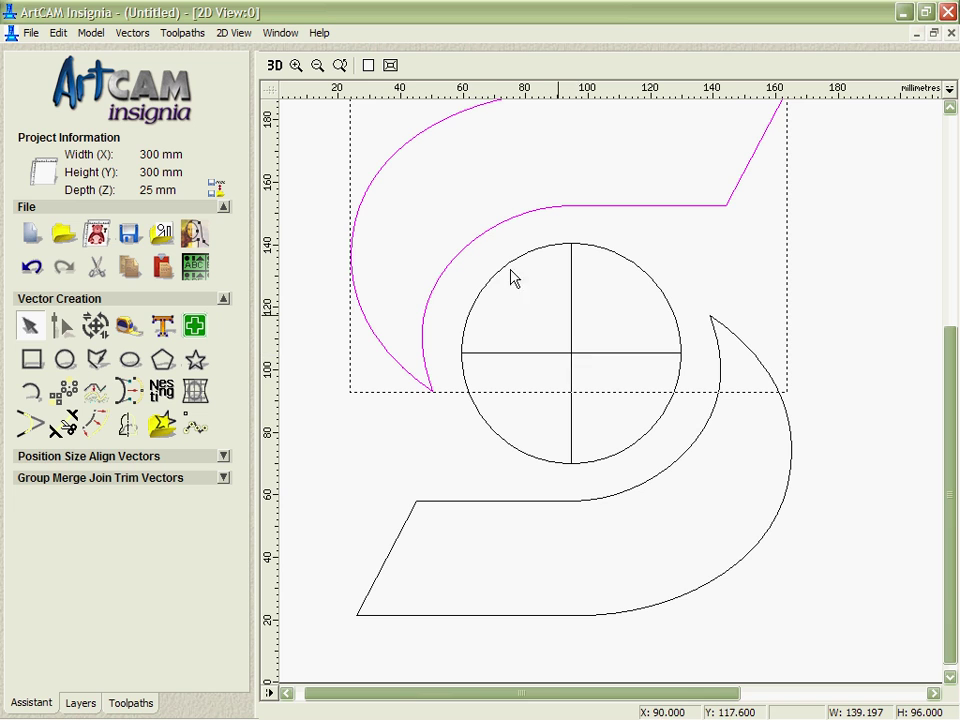
{"action": "left_click_drag", "start_coordinate": [461, 193], "coordinate": [700, 503]}
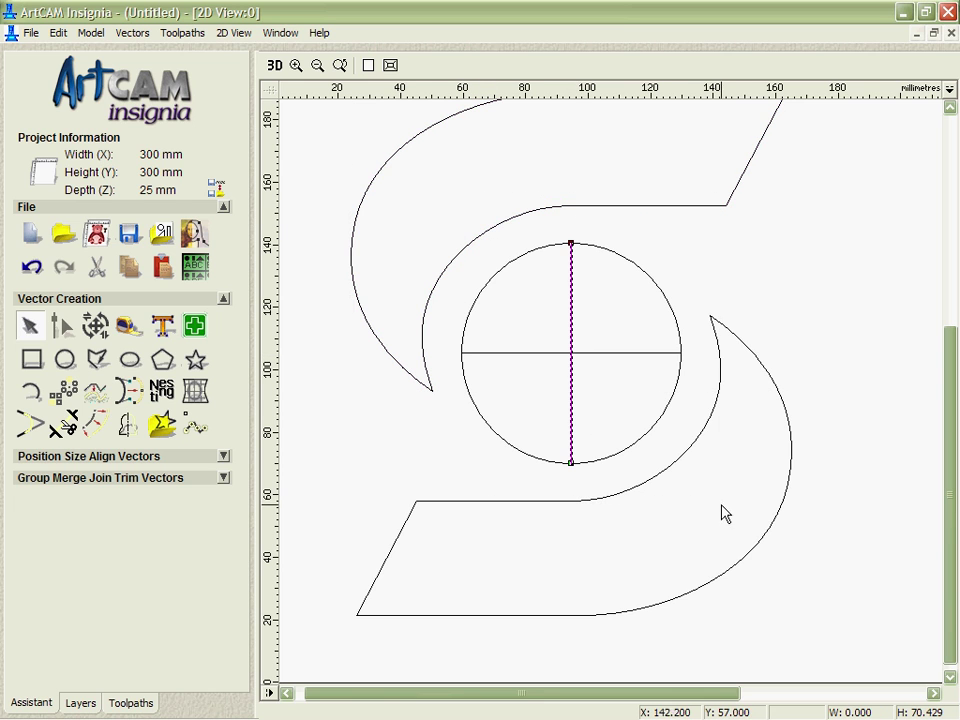
Delete the vertical and horizontal guide lines and zoom out to the full 300 mm page.
{"action": "key", "text": "Delete"}
{"action": "left_click", "coordinate": [606, 354]}
{"action": "key", "text": "Delete"}
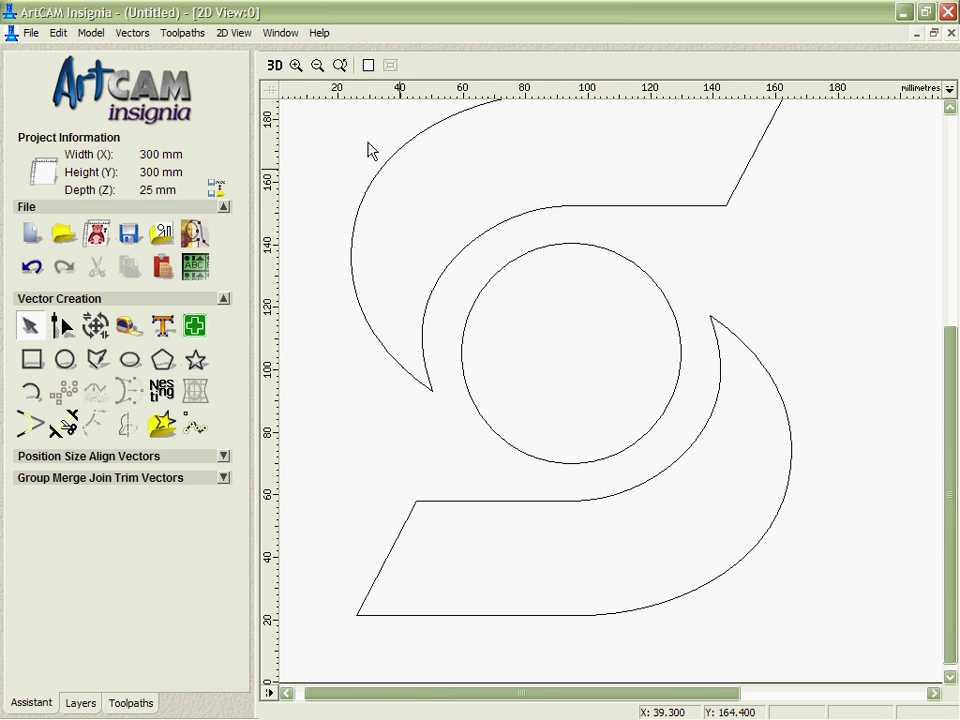
{"action": "left_click", "coordinate": [318, 66]}
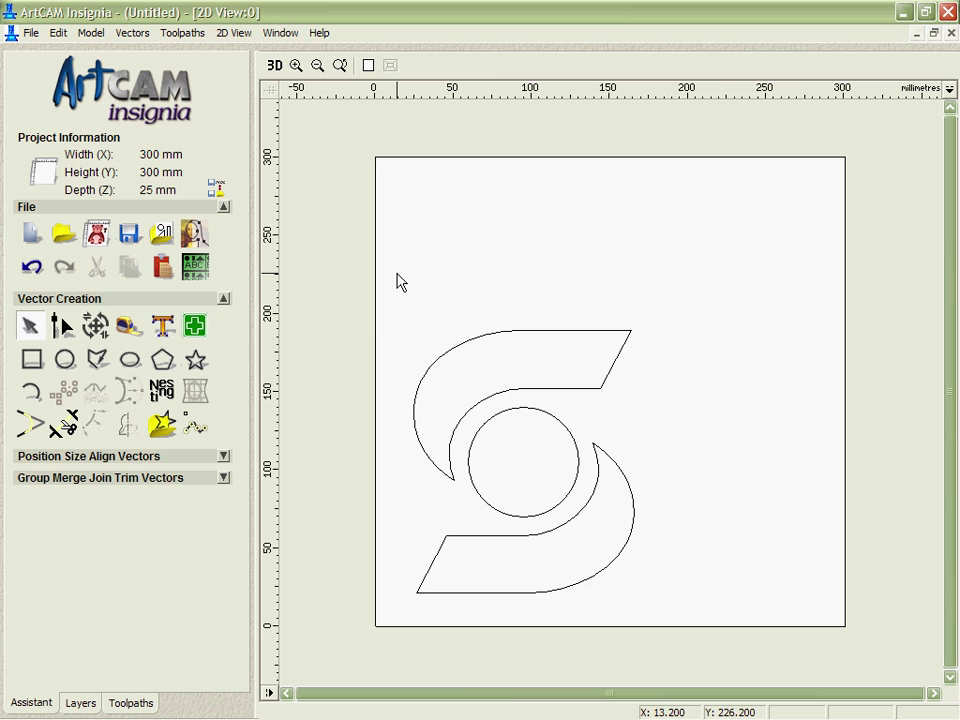